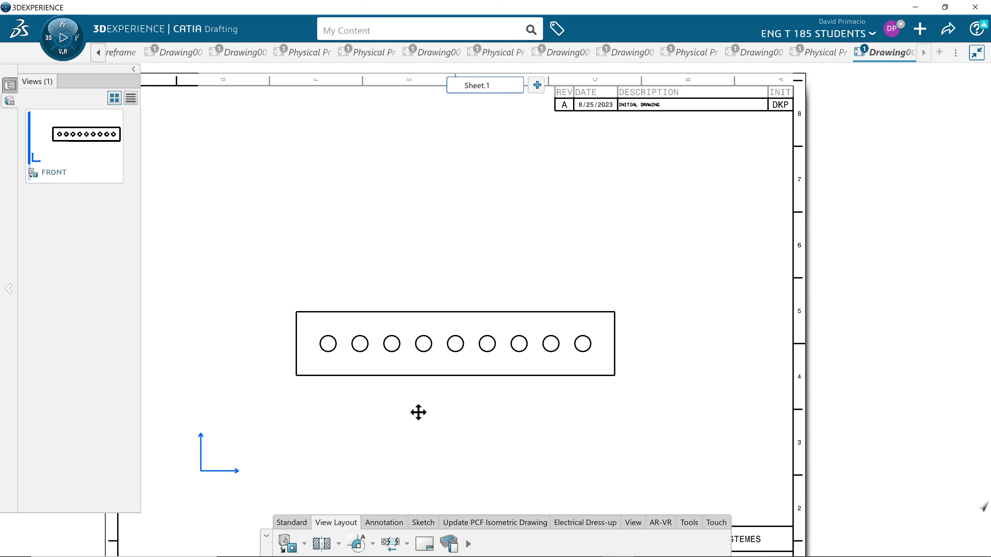
Enable Center Line in the FRONT view's generation properties so all nine holes show center lines
{"action": "left_click", "coordinate": [74, 144]}
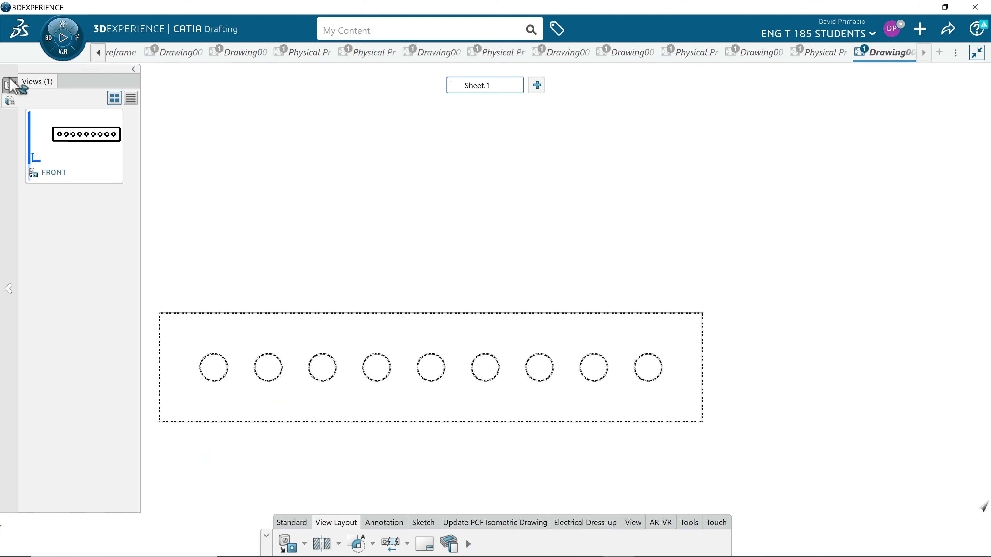
{"action": "left_click", "coordinate": [10, 84]}
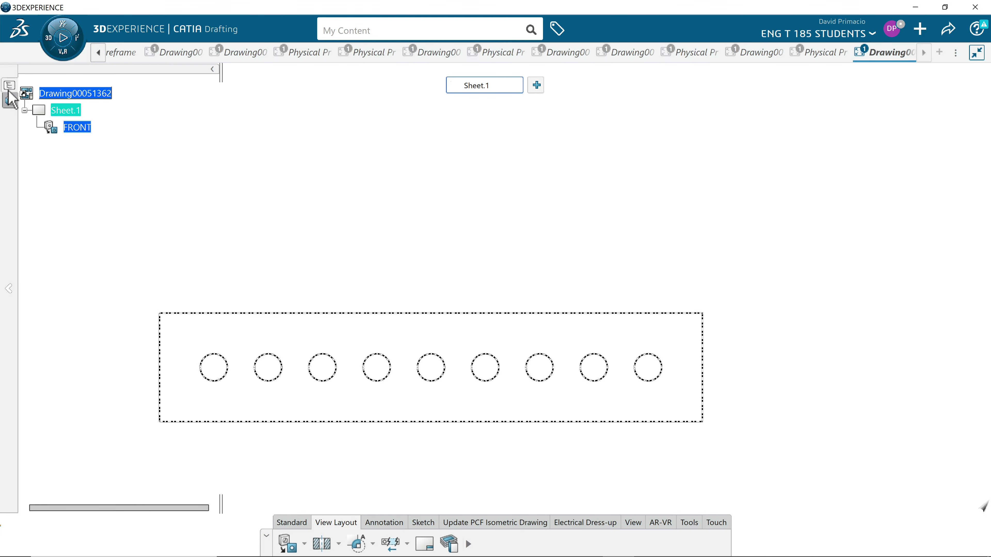
{"action": "right_click", "coordinate": [78, 129]}
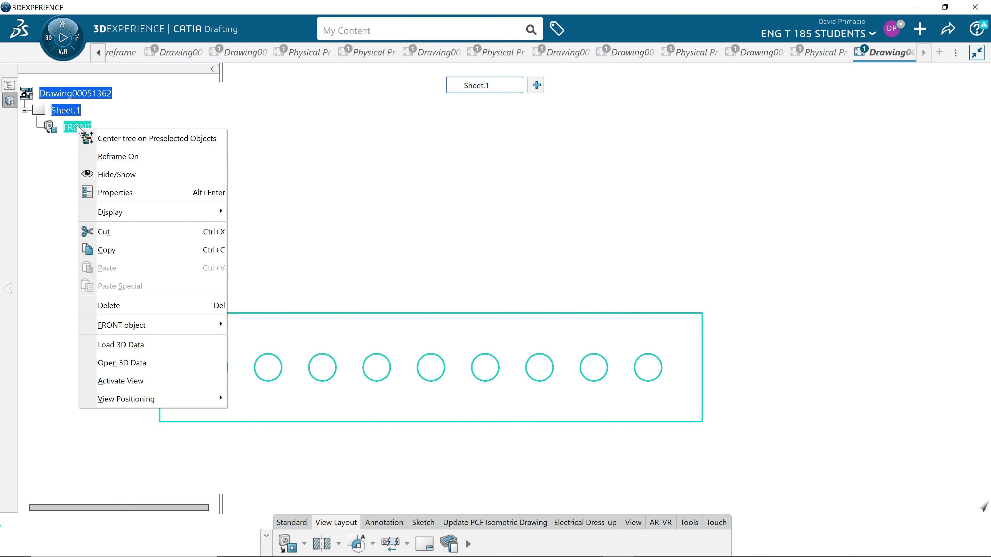
{"action": "left_click", "coordinate": [117, 192]}
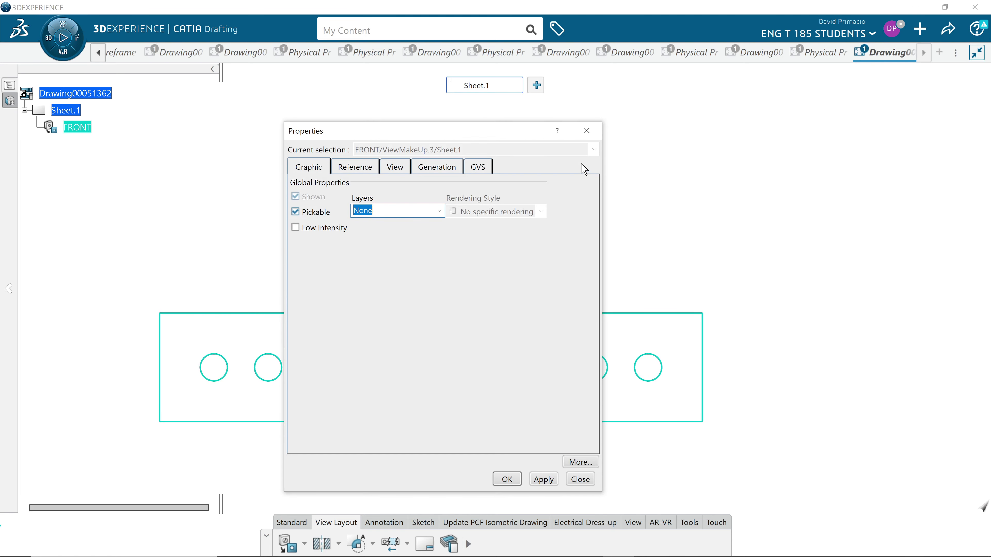
{"action": "left_click", "coordinate": [456, 168]}
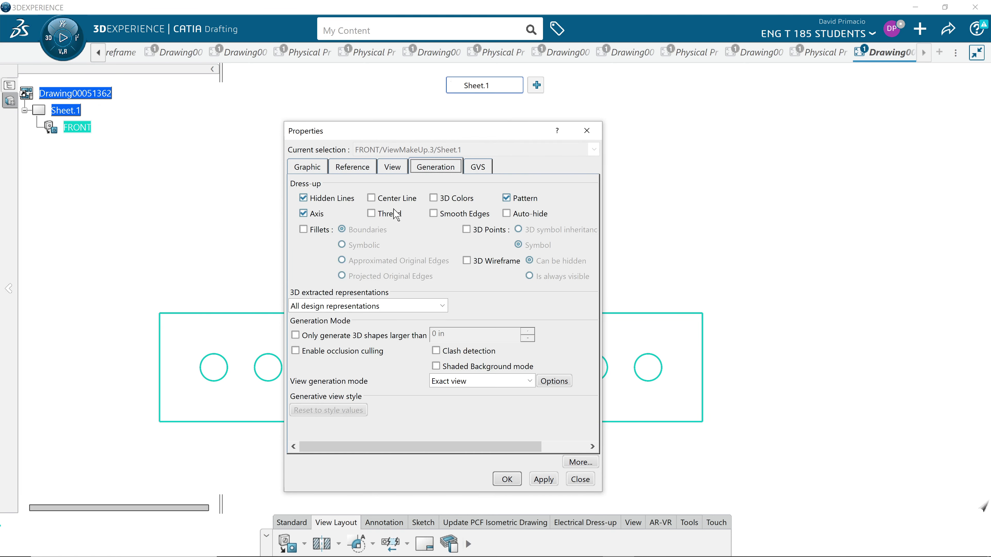
{"action": "left_click", "coordinate": [386, 199]}
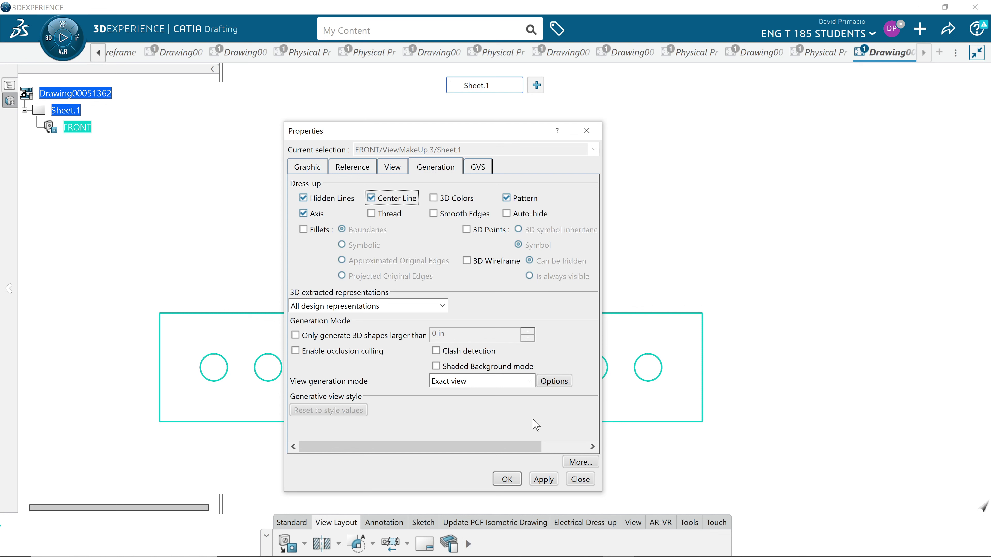
{"action": "left_click", "coordinate": [542, 479]}
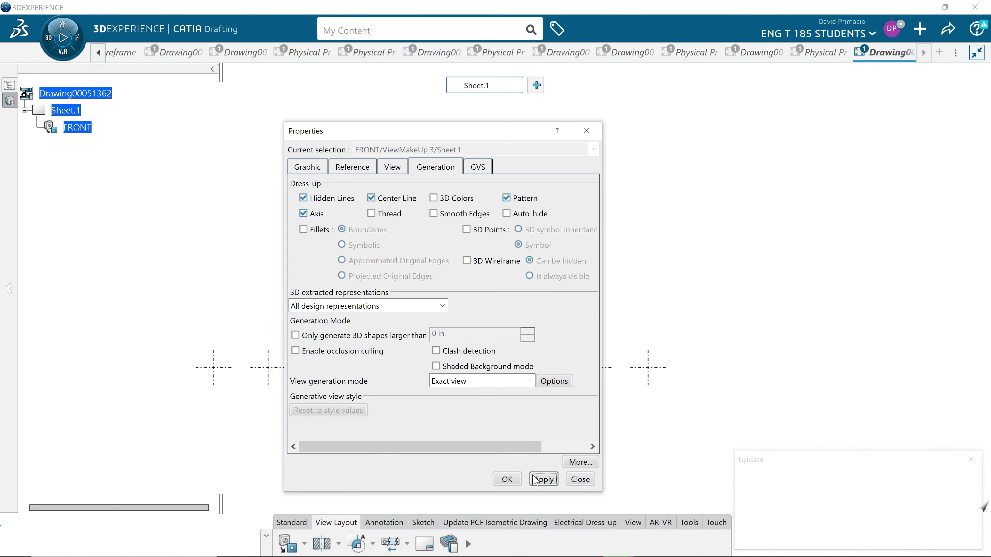
{"action": "left_click", "coordinate": [506, 479]}
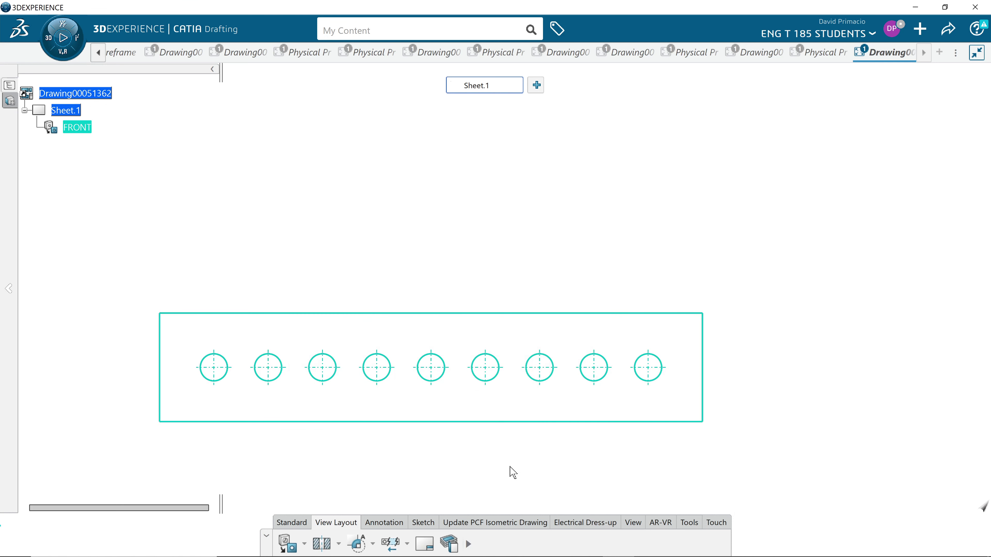
Dimension the first hole's center .08 up from the plate's bottom edge
{"action": "mouse_move", "coordinate": [292, 238]}
{"action": "middle_mouse_down"}
{"action": "mouse_move", "coordinate": [348, 224]}
{"action": "mouse_move", "coordinate": [398, 193]}
{"action": "mouse_move", "coordinate": [376, 181]}
{"action": "middle_mouse_up"}
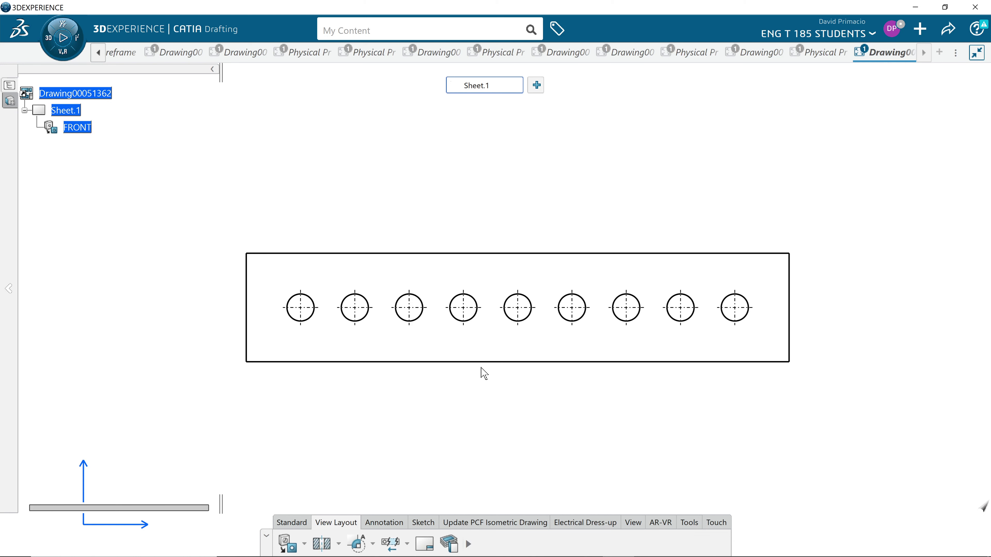
{"action": "left_click", "coordinate": [375, 524]}
{"action": "left_click", "coordinate": [356, 543]}
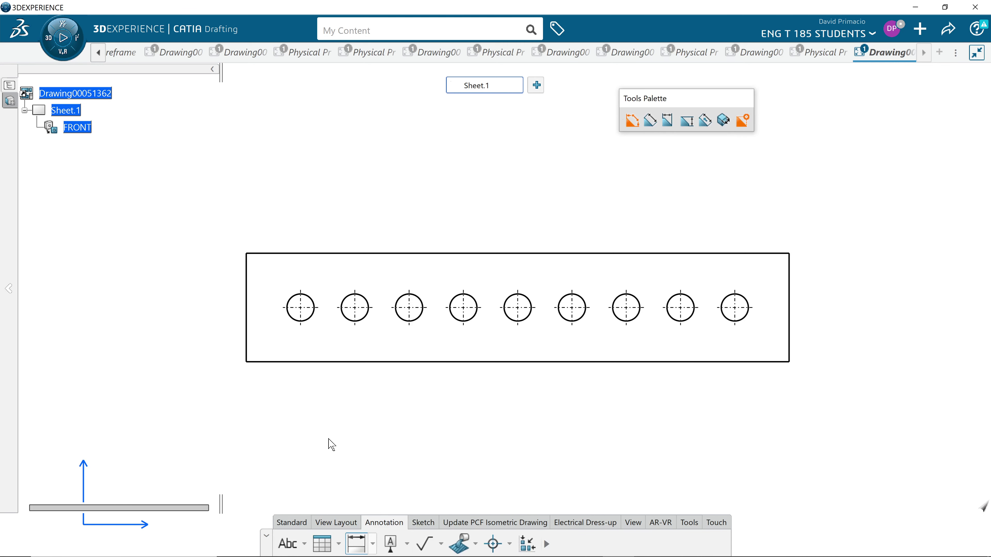
{"action": "left_click", "coordinate": [304, 362]}
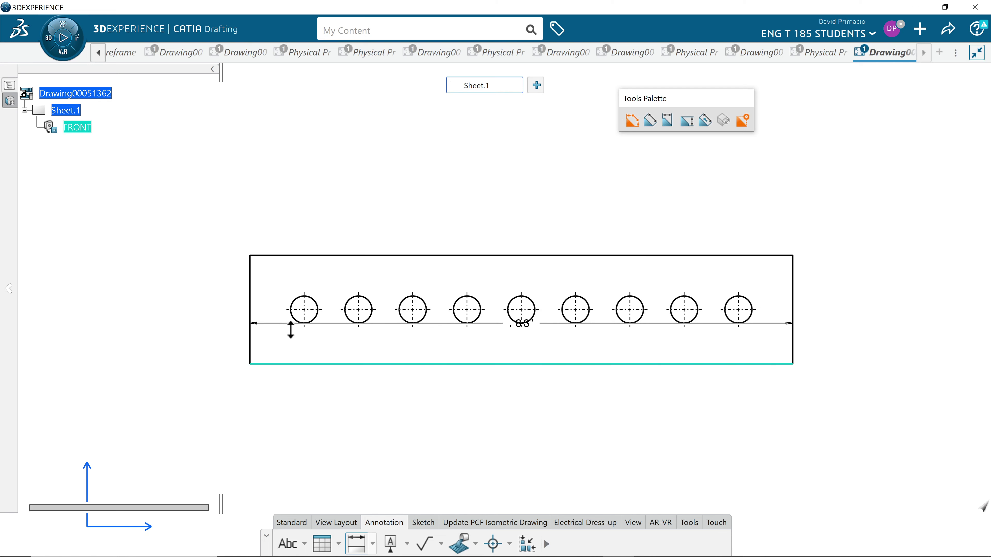
{"action": "mouse_move", "coordinate": [289, 330]}
{"action": "middle_mouse_down", "text": "ctrl"}
{"action": "mouse_move", "coordinate": [299, 292]}
{"action": "mouse_move", "coordinate": [274, 295]}
{"action": "mouse_move", "coordinate": [989, 229]}
{"action": "middle_mouse_up", "text": "ctrl"}
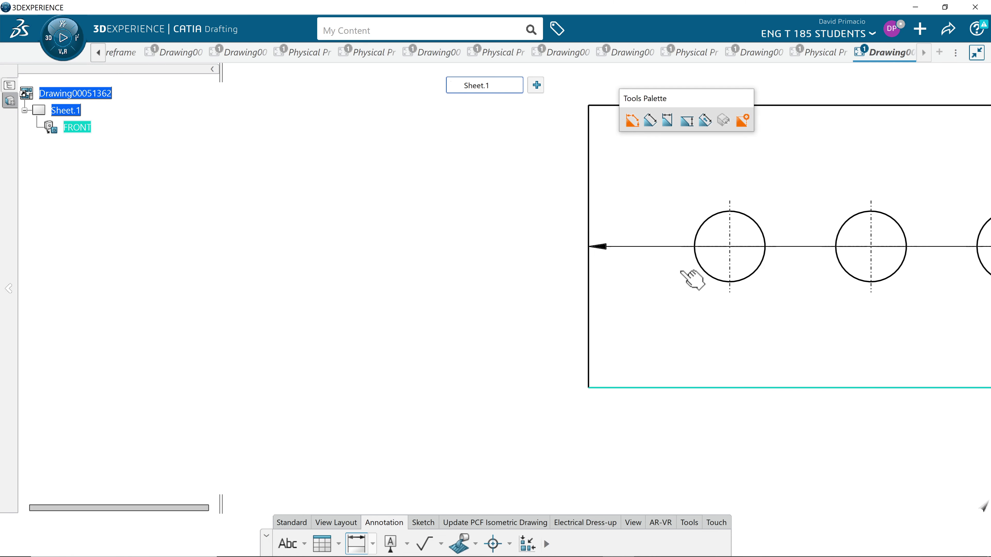
{"action": "left_click", "coordinate": [698, 250]}
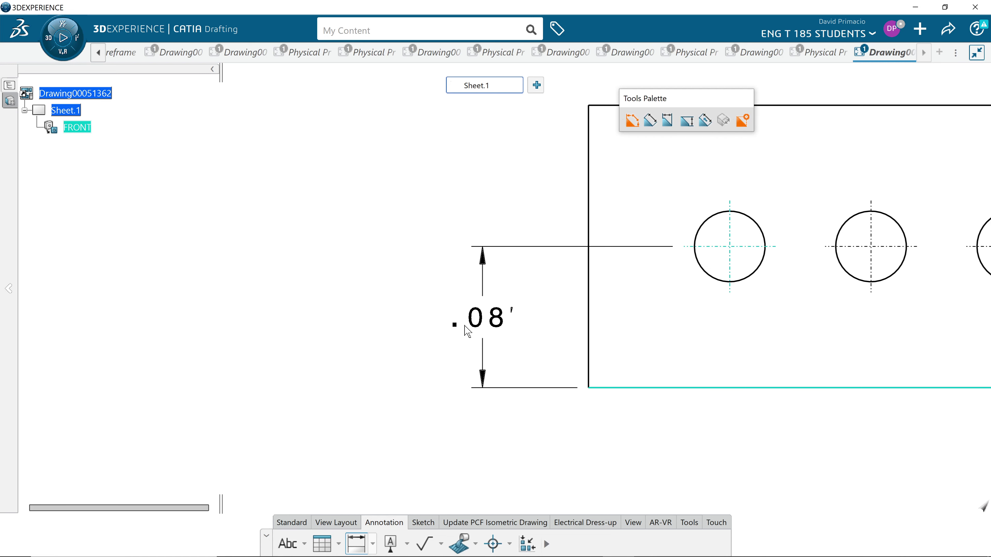
{"action": "left_click", "coordinate": [430, 331]}
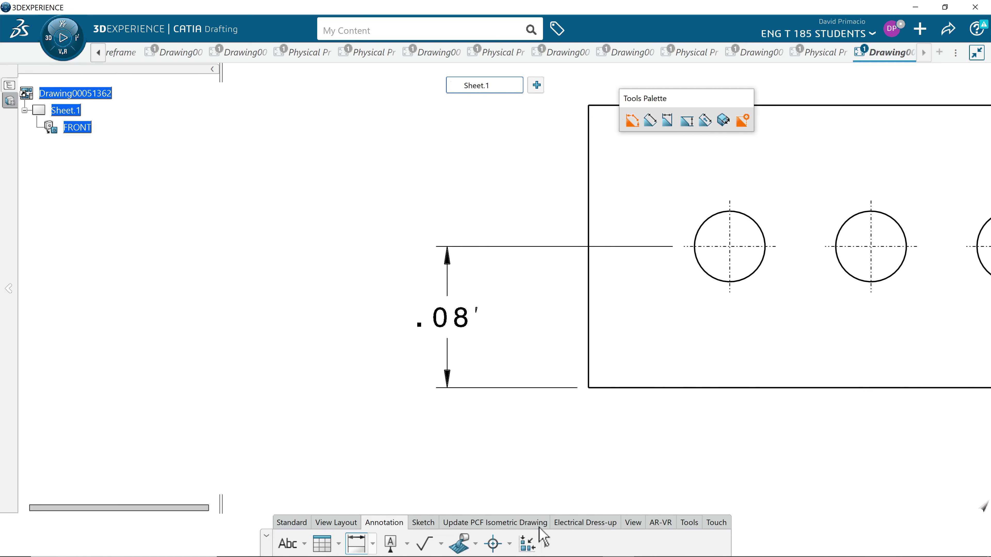
Dimension the first hole's center .08 from the plate's left edge, placed below the plate
{"action": "left_click", "coordinate": [355, 543]}
{"action": "left_click", "coordinate": [593, 361]}
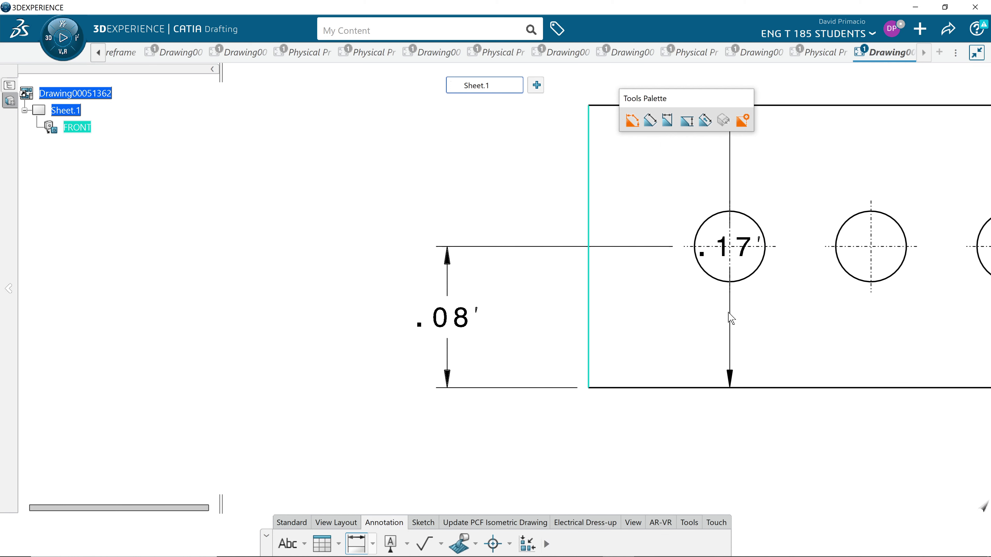
{"action": "left_click", "coordinate": [735, 303]}
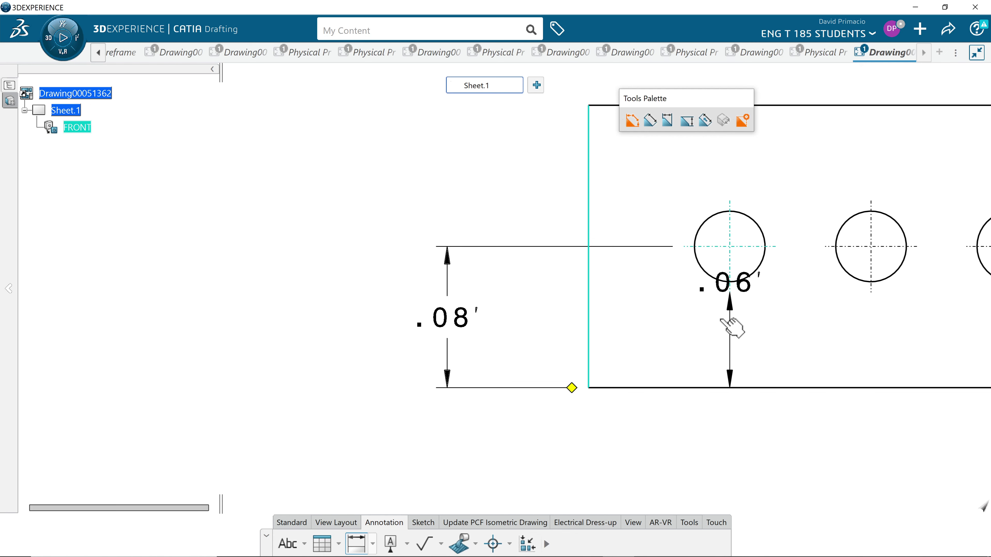
{"action": "left_click", "coordinate": [627, 424]}
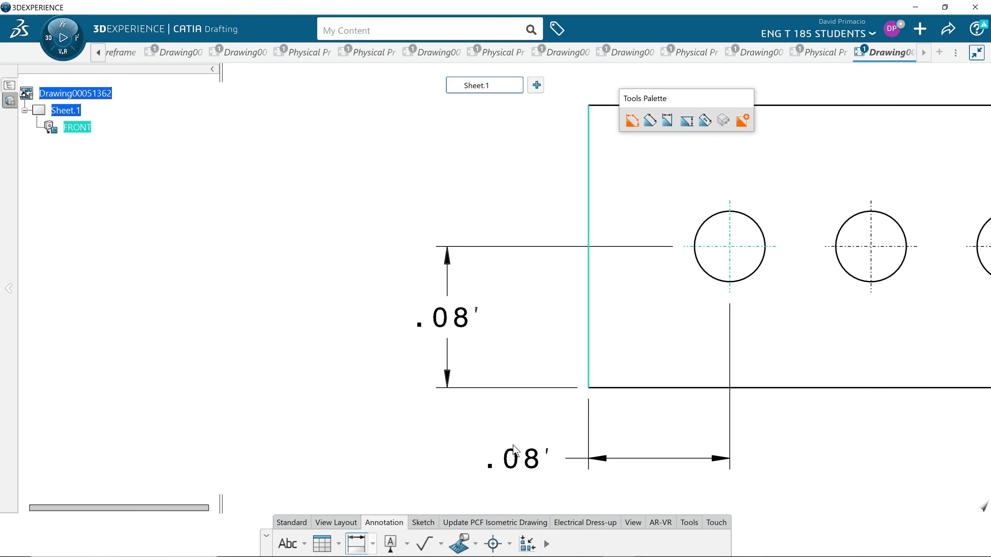
{"action": "left_click", "coordinate": [515, 451]}
{"action": "scroll", "coordinate": [765, 419], "scroll_direction": "down", "scroll_amount": 6}
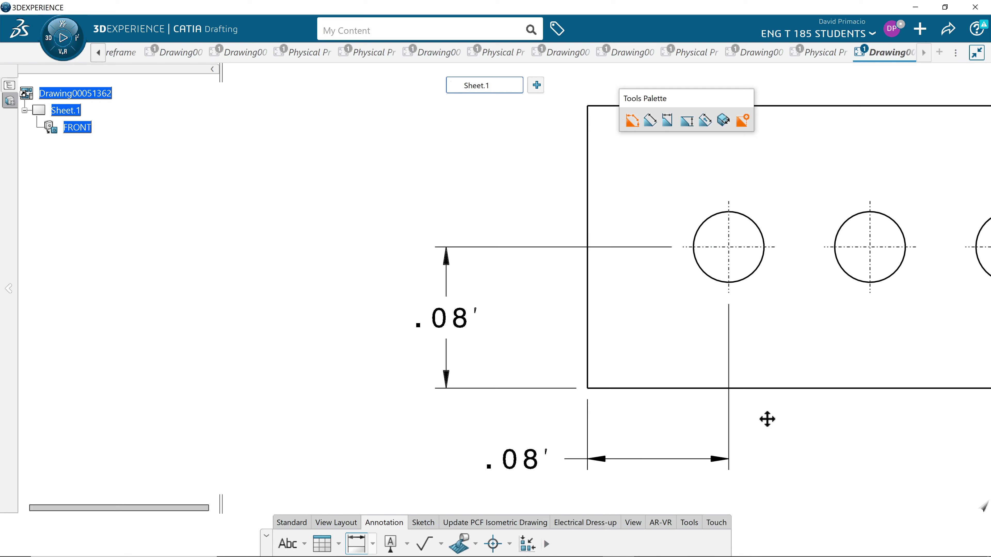
{"action": "middle_click_drag", "start_coordinate": [743, 410], "coordinate": [557, 459]}
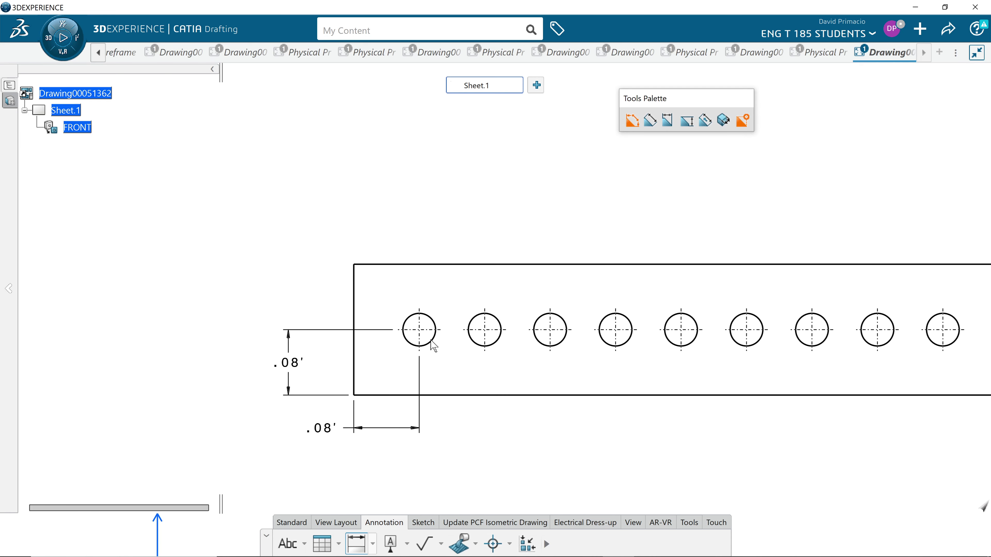
{"action": "mouse_move", "coordinate": [701, 447]}
{"action": "middle_mouse_down"}
{"action": "mouse_move", "coordinate": [578, 452]}
{"action": "mouse_move", "coordinate": [566, 427]}
{"action": "mouse_move", "coordinate": [487, 448]}
{"action": "mouse_move", "coordinate": [389, 433]}
{"action": "mouse_move", "coordinate": [497, 437]}
{"action": "middle_mouse_up"}
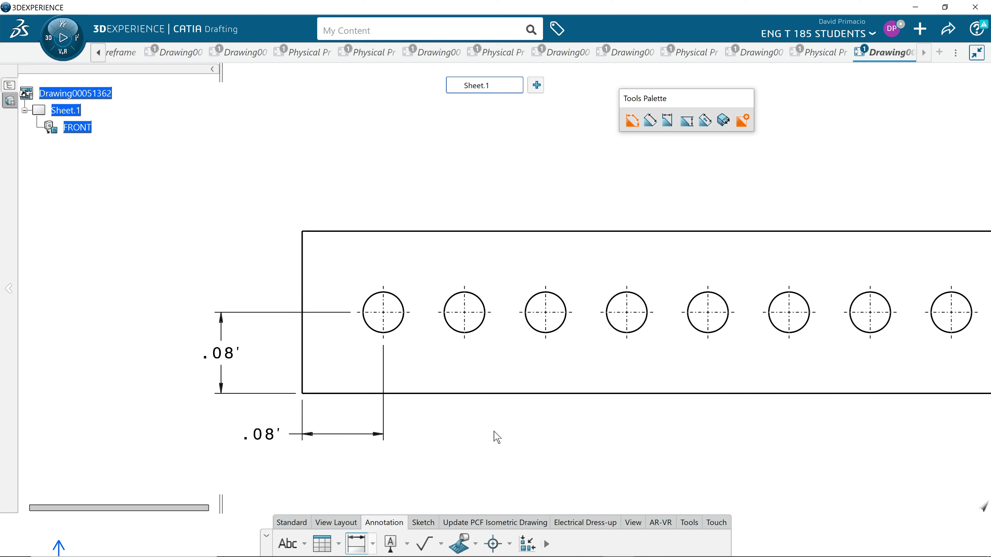
Add a Ø.04 diameter dimension to the first hole, placed above the plate
{"action": "left_click", "coordinate": [377, 303]}
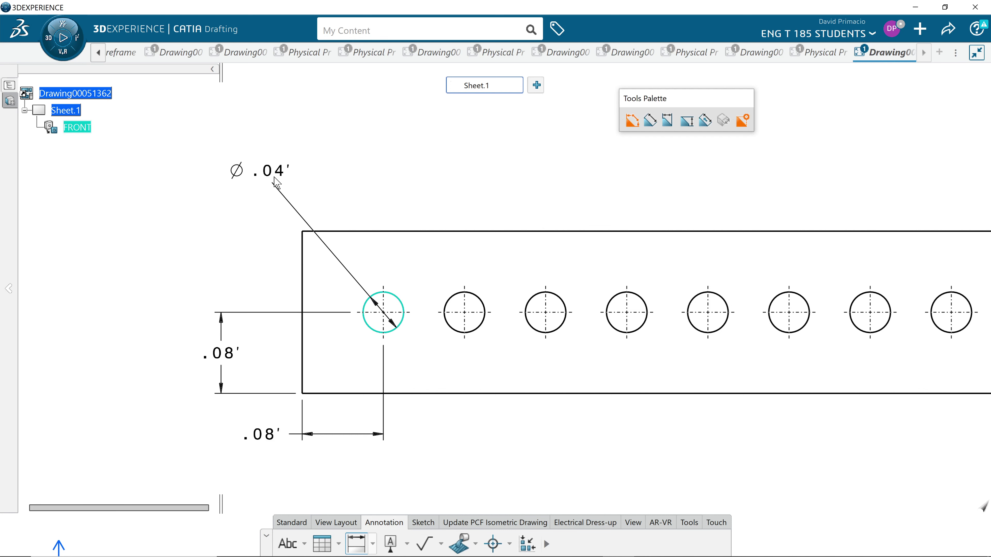
{"action": "left_click", "coordinate": [316, 182]}
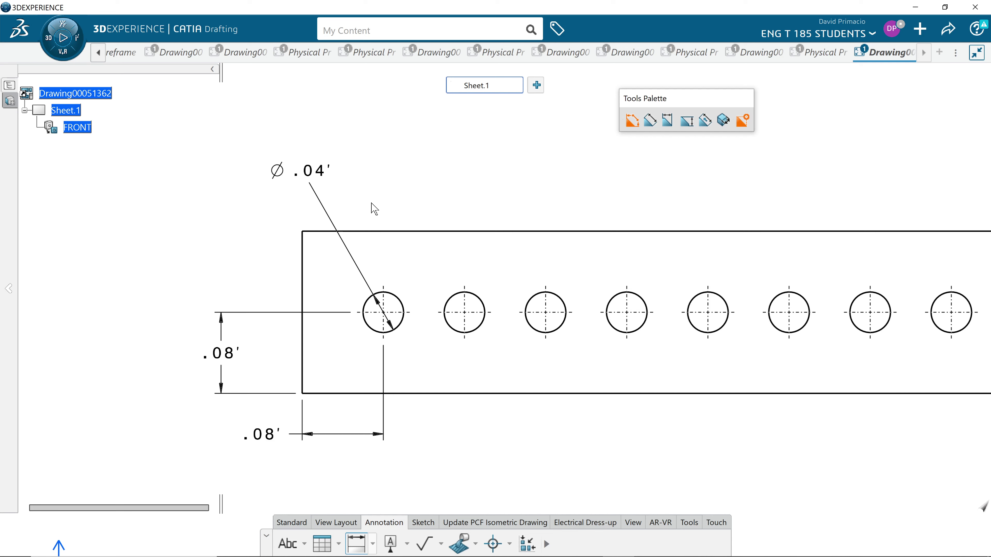
Set the Ø.04 dimension line representation to Two Parts and move the callout up-left
{"action": "right_click", "coordinate": [307, 172]}
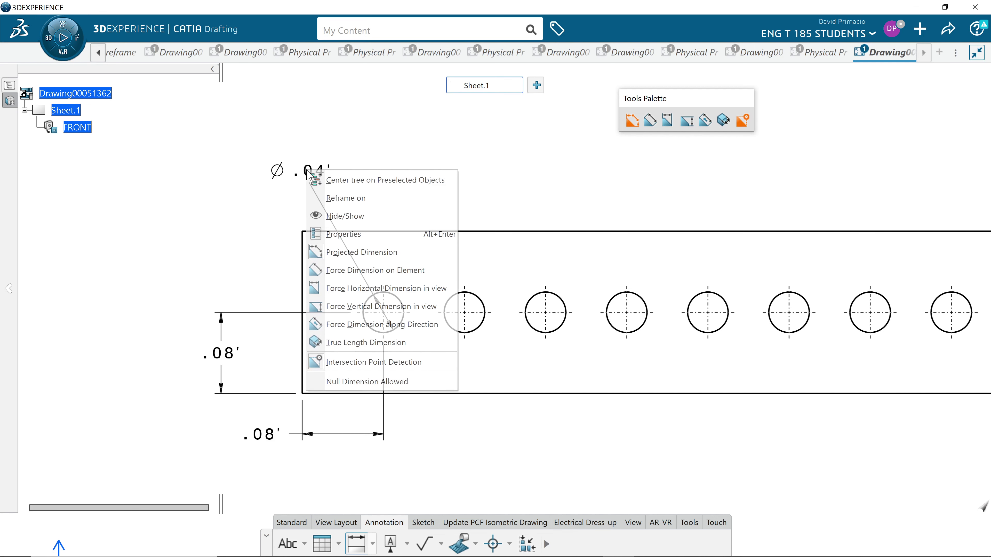
{"action": "left_click", "coordinate": [352, 237]}
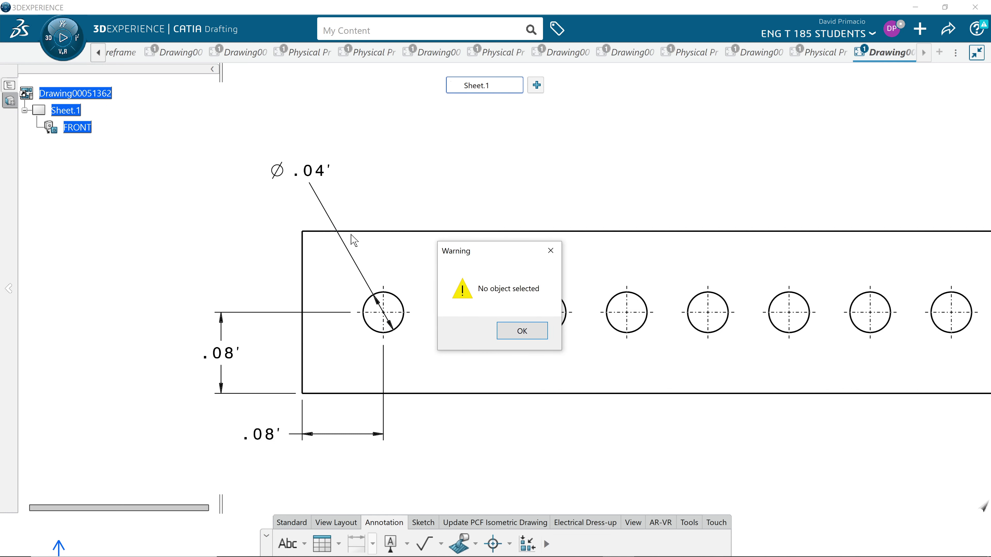
{"action": "left_click", "coordinate": [518, 331]}
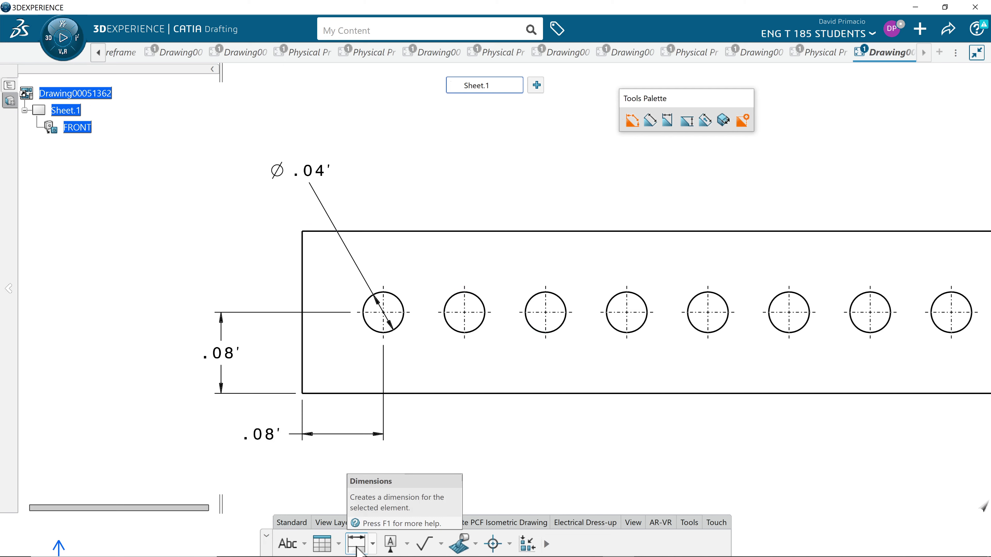
{"action": "right_click", "coordinate": [322, 172]}
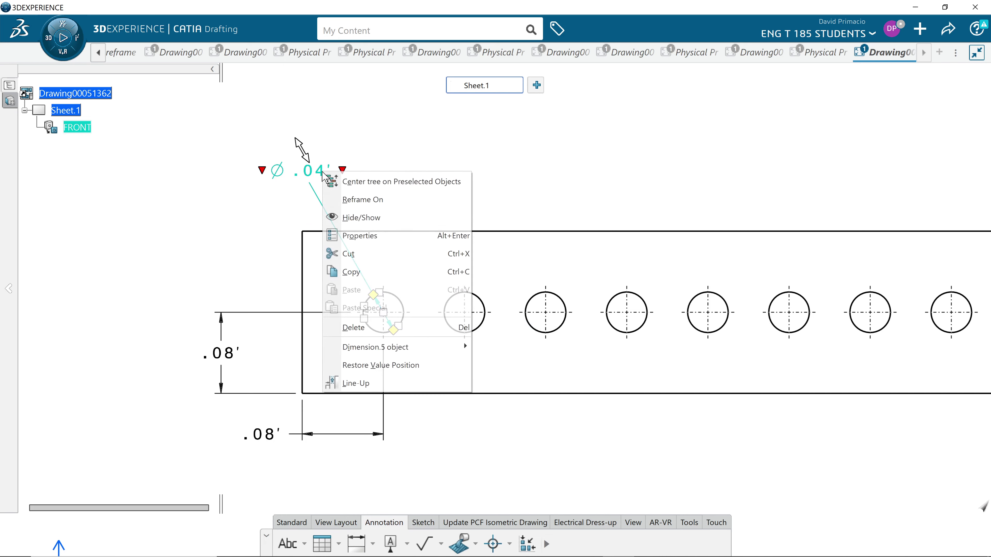
{"action": "left_click", "coordinate": [356, 236]}
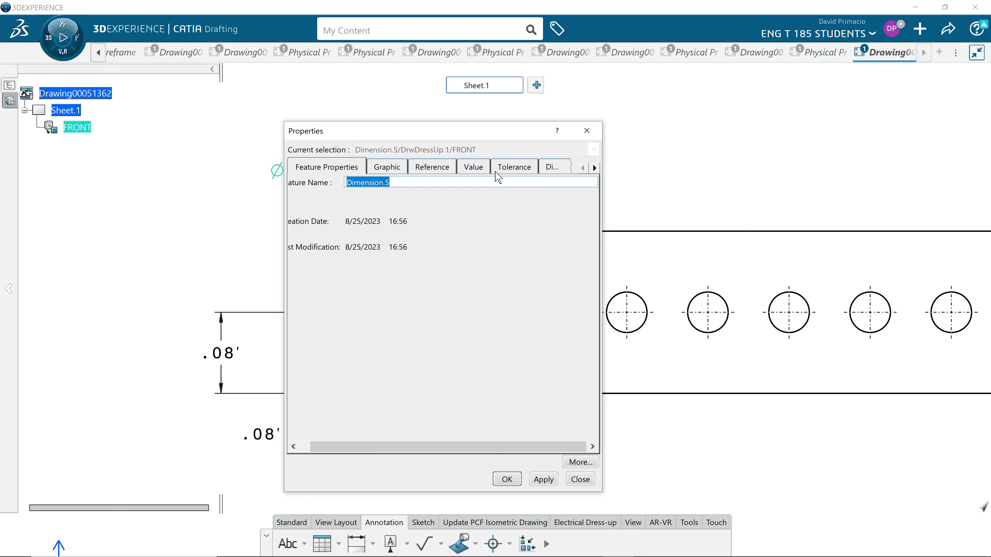
{"action": "left_click", "coordinate": [470, 172]}
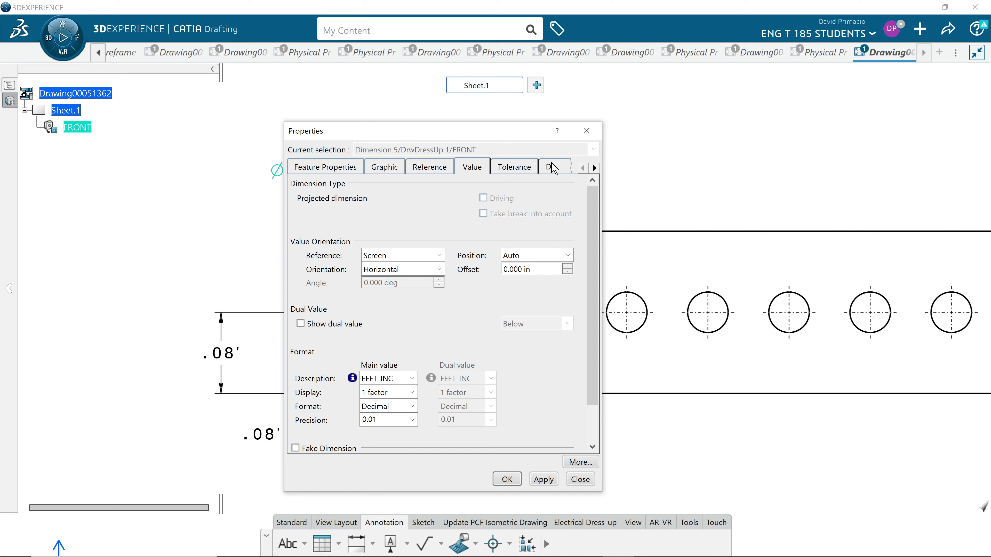
{"action": "left_click", "coordinate": [547, 172]}
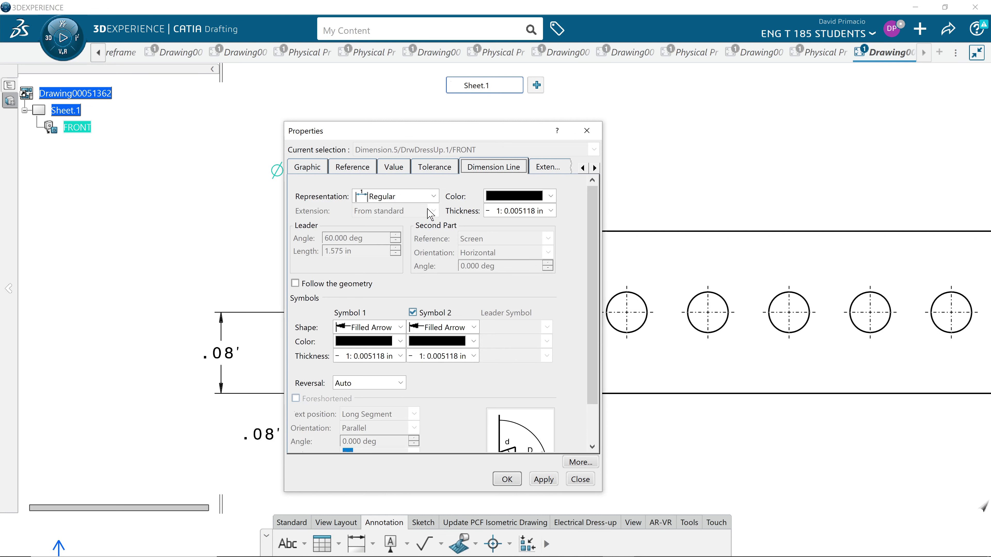
{"action": "left_click", "coordinate": [433, 196]}
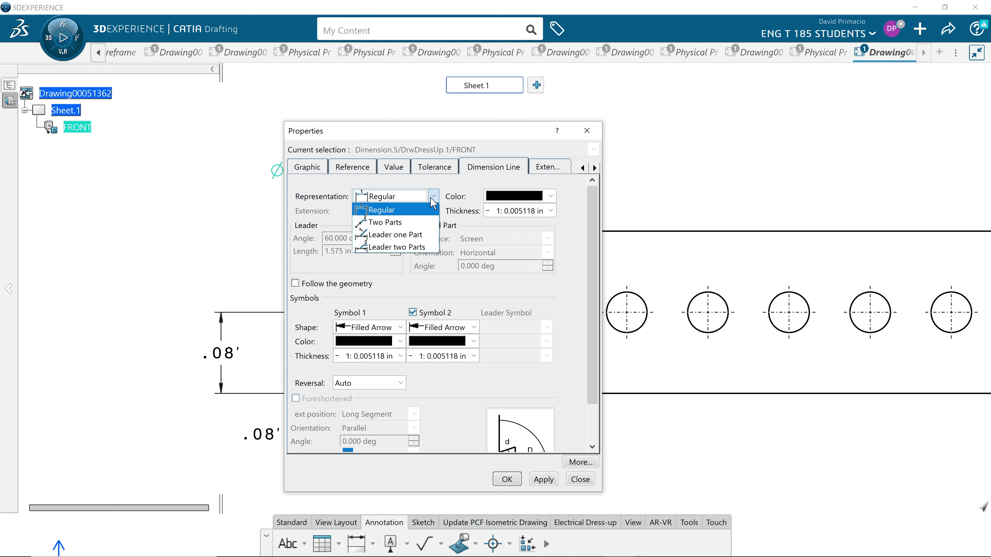
{"action": "left_click", "coordinate": [400, 229]}
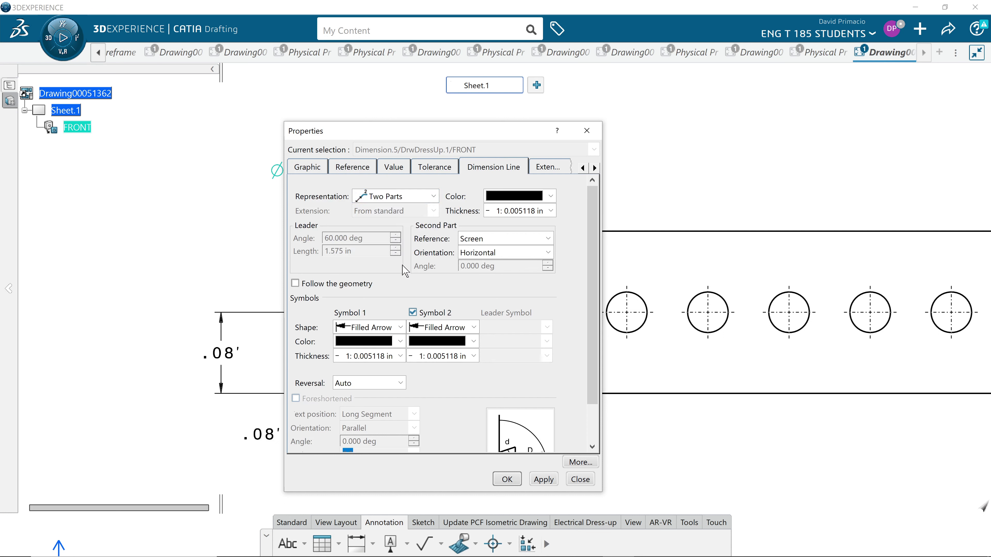
{"action": "left_click", "coordinate": [544, 479]}
{"action": "left_click", "coordinate": [507, 479]}
{"action": "left_click", "coordinate": [510, 484]}
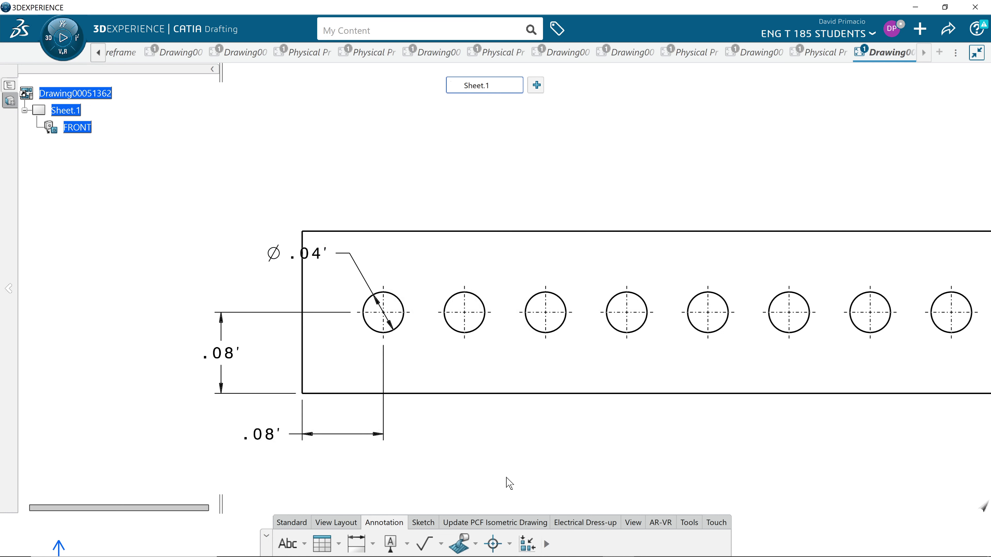
{"action": "left_click_drag", "start_coordinate": [348, 255], "coordinate": [303, 170]}
Bring the Ø.04 callout and first hole into view and check its value
{"action": "left_click", "coordinate": [552, 465]}
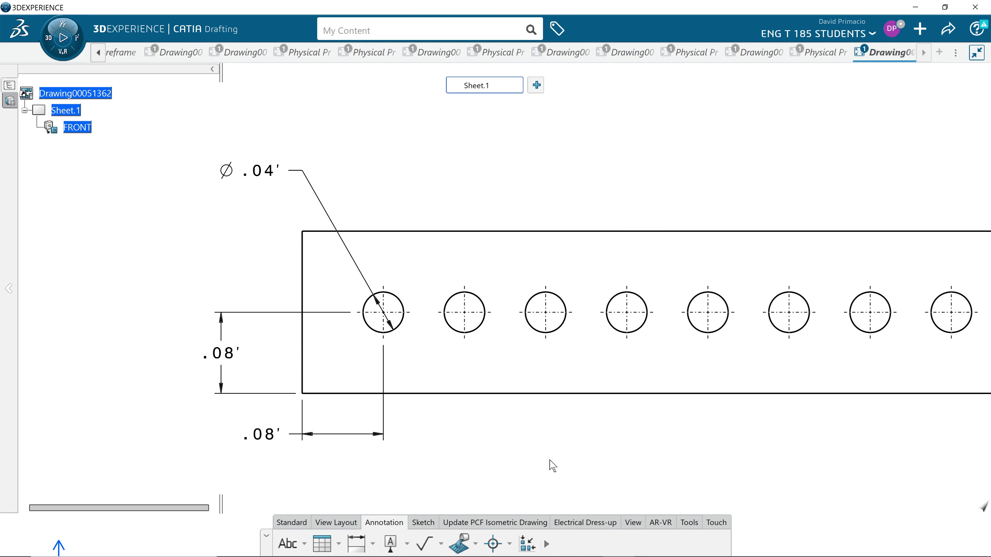
{"action": "middle_click_drag", "start_coordinate": [590, 457], "coordinate": [457, 412]}
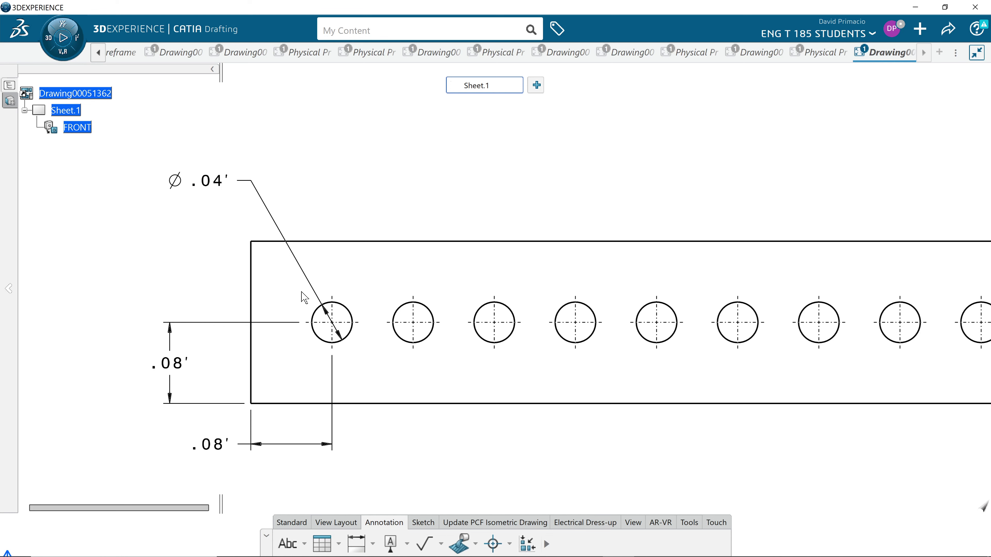
{"action": "double_click", "coordinate": [312, 288]}
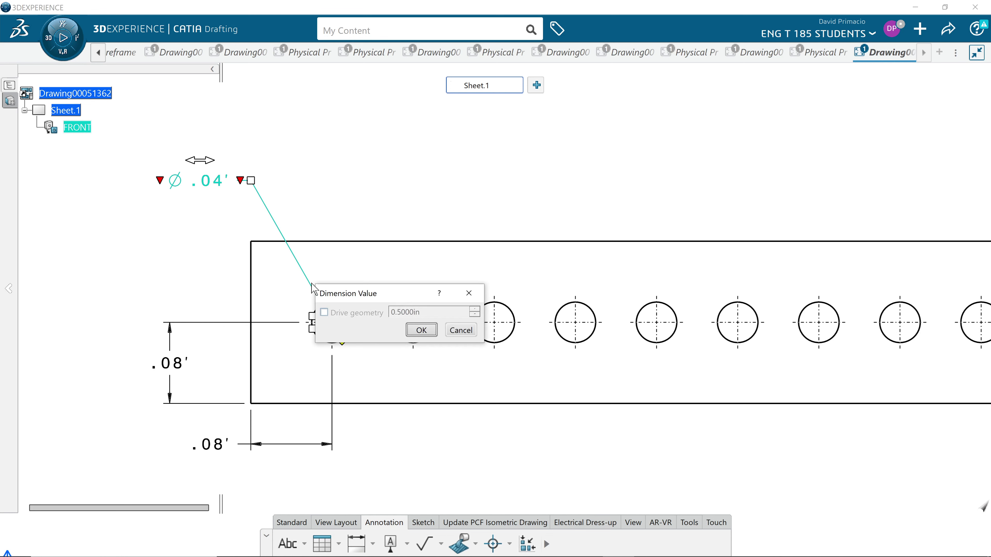
{"action": "left_click", "coordinate": [470, 330]}
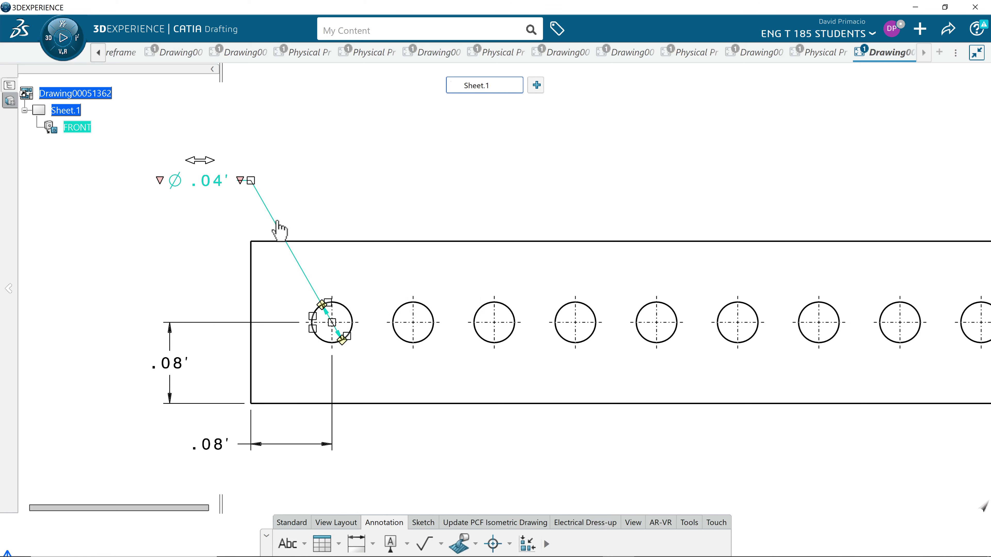
Turn off Symbol 2 on the Ø.04 leader and move the callout above the plate
{"action": "right_click", "coordinate": [279, 231]}
{"action": "left_click", "coordinate": [297, 303]}
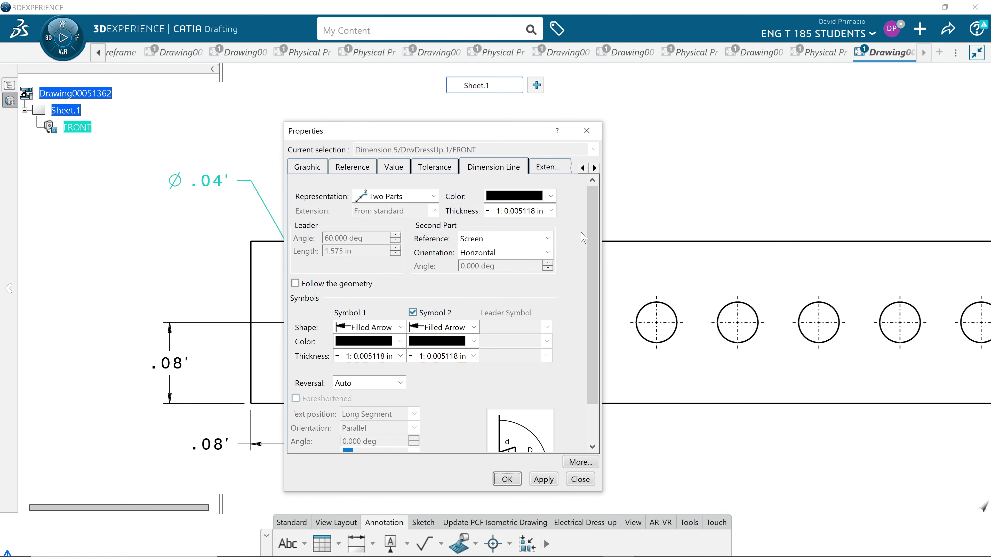
{"action": "left_click", "coordinate": [411, 315]}
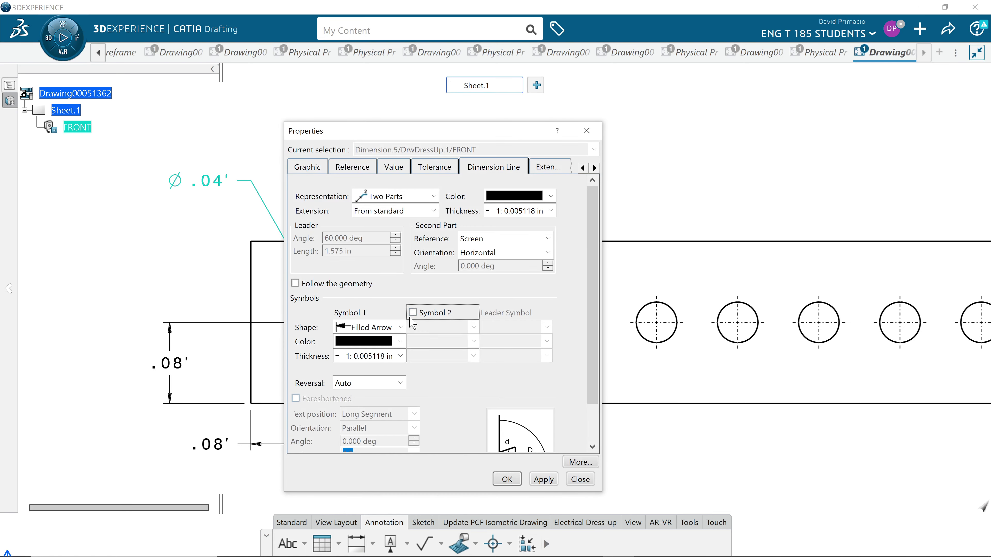
{"action": "left_click", "coordinate": [557, 482]}
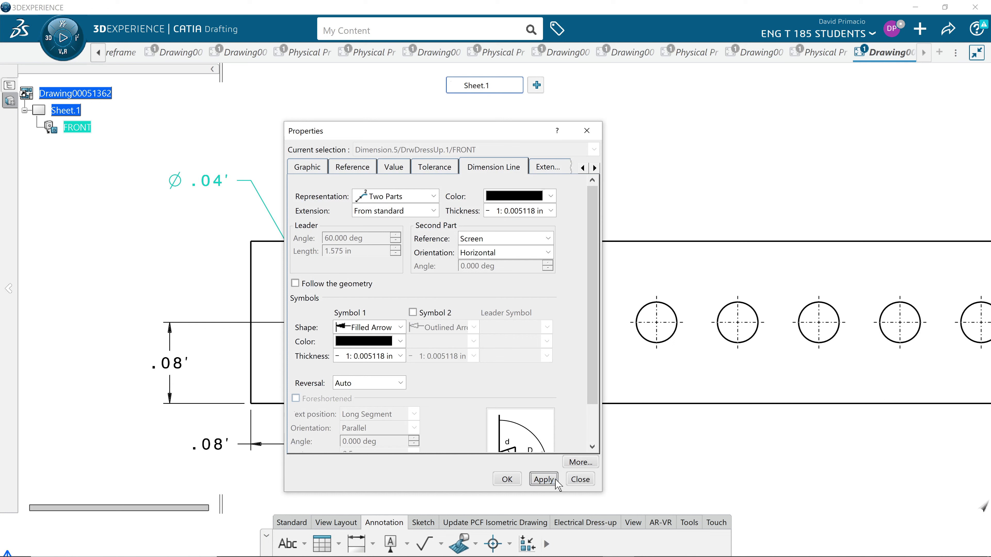
{"action": "left_click", "coordinate": [507, 479]}
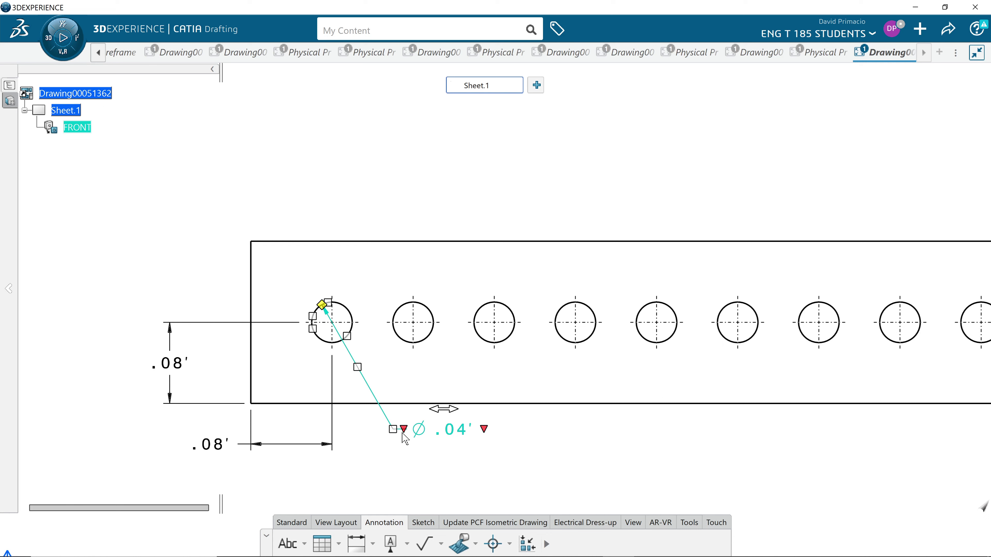
{"action": "mouse_move", "coordinate": [414, 428]}
{"action": "left_mouse_down"}
{"action": "mouse_move", "coordinate": [297, 221]}
{"action": "mouse_move", "coordinate": [229, 160]}
{"action": "left_mouse_up"}
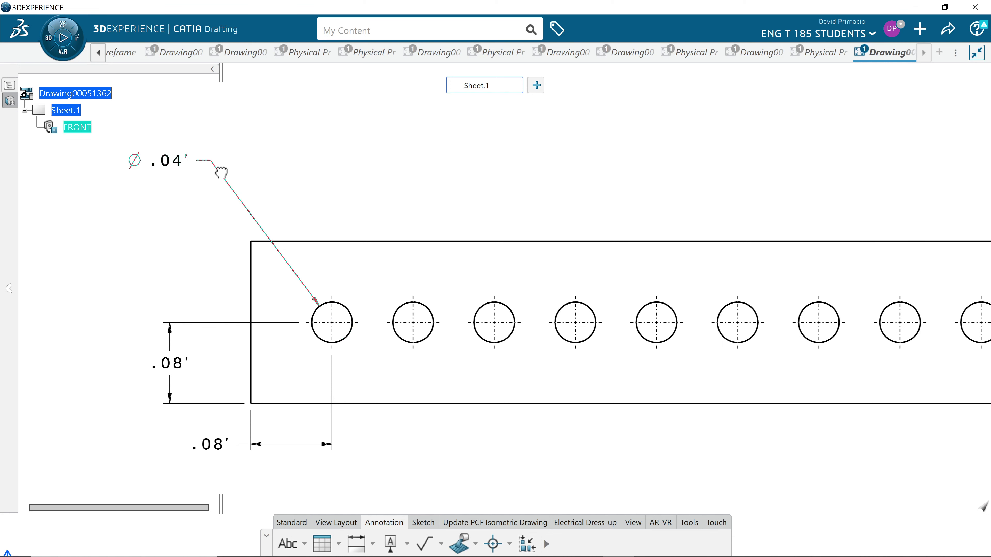
{"action": "left_click", "coordinate": [464, 475]}
{"action": "mouse_move", "coordinate": [518, 398]}
{"action": "middle_mouse_down"}
{"action": "mouse_move", "coordinate": [420, 392]}
{"action": "mouse_move", "coordinate": [431, 406]}
{"action": "mouse_move", "coordinate": [500, 394]}
{"action": "mouse_move", "coordinate": [495, 385]}
{"action": "mouse_move", "coordinate": [502, 391]}
{"action": "mouse_move", "coordinate": [475, 433]}
{"action": "middle_mouse_up"}
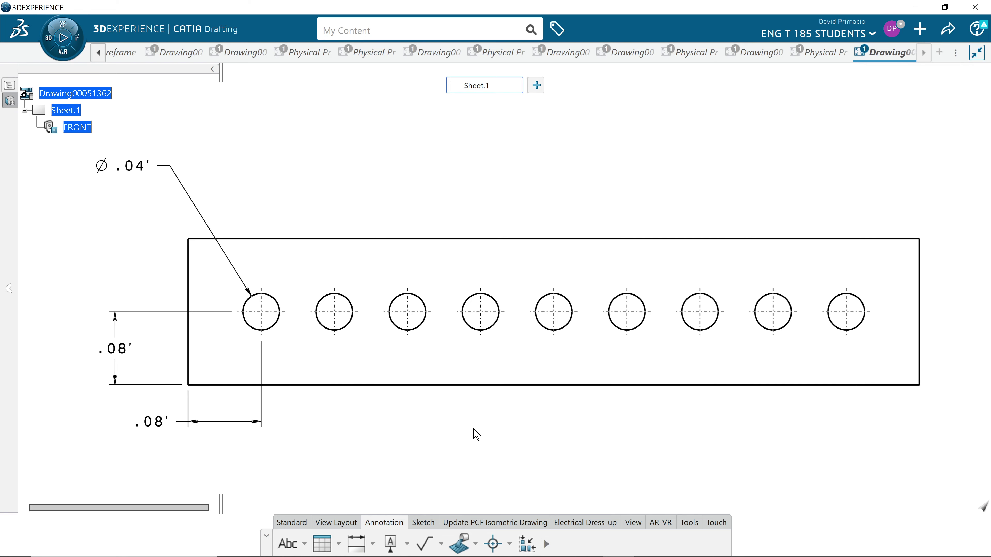
{"action": "left_click", "coordinate": [356, 544]}
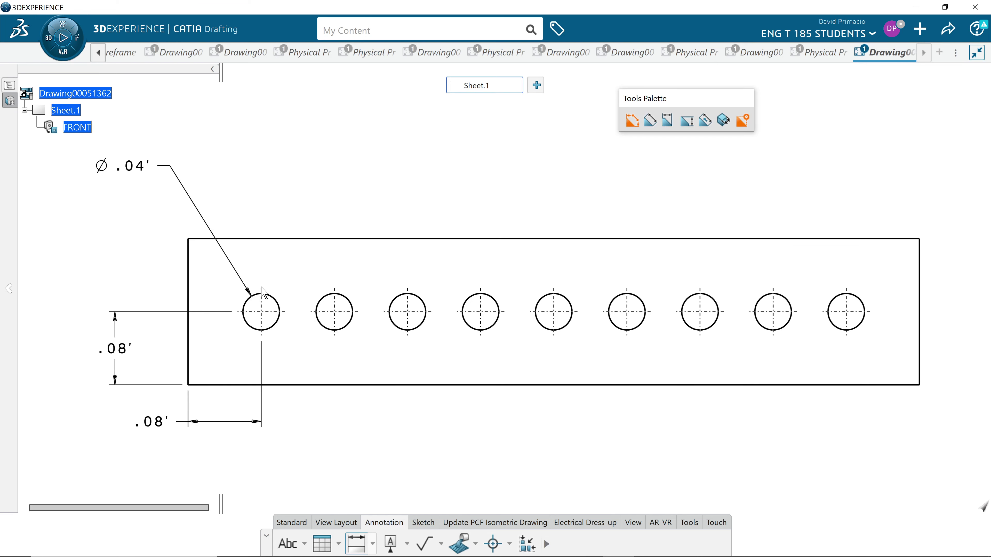
{"action": "left_click", "coordinate": [273, 298]}
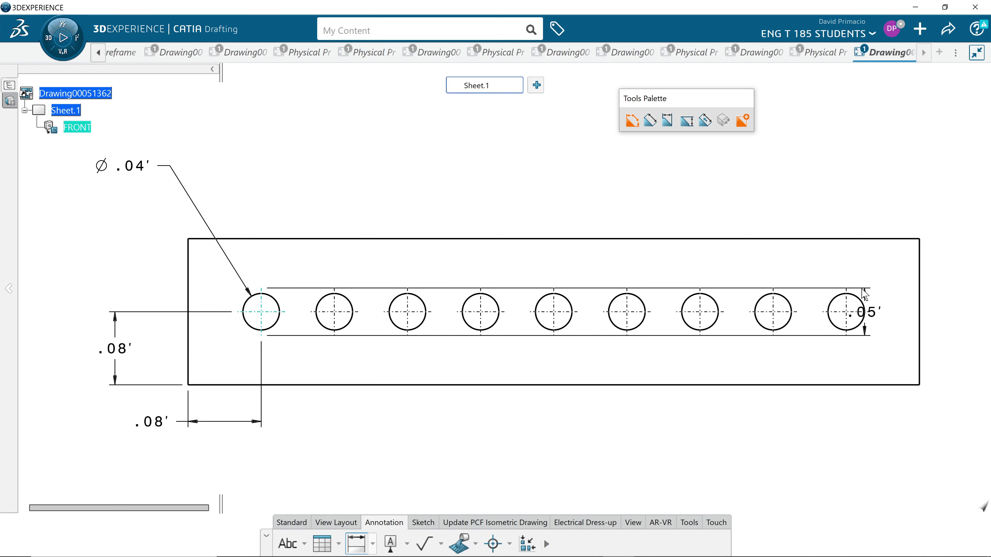
{"action": "left_click", "coordinate": [849, 296]}
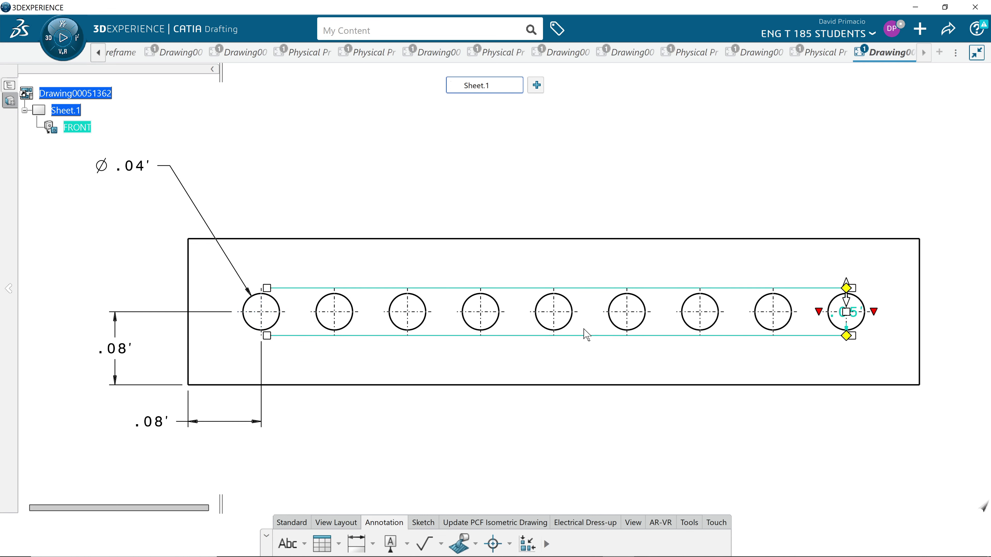
{"action": "middle_click_drag", "start_coordinate": [531, 376], "coordinate": [534, 351], "text": "ctrl"}
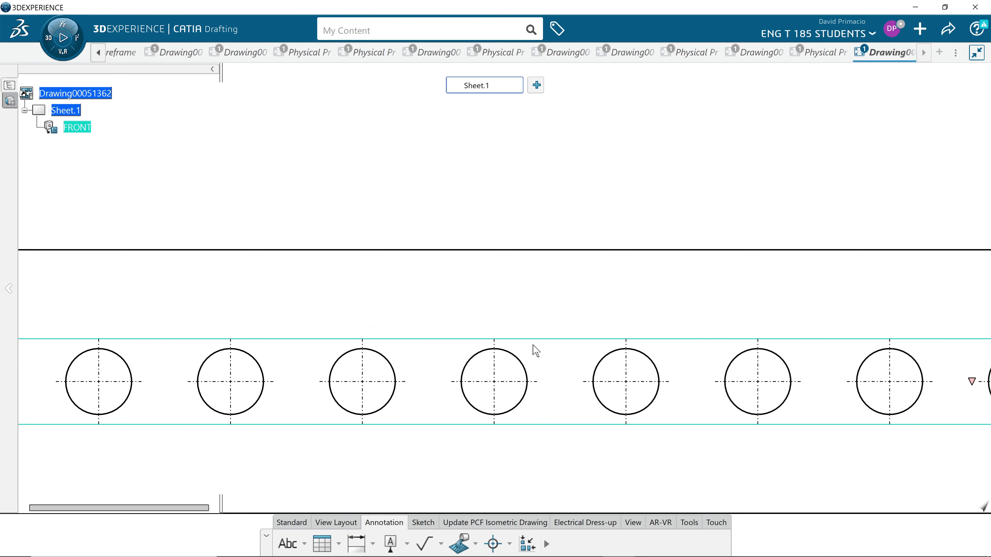
{"action": "left_click", "coordinate": [356, 543]}
{"action": "mouse_move", "coordinate": [116, 294]}
{"action": "middle_mouse_down"}
{"action": "mouse_move", "coordinate": [291, 343]}
{"action": "mouse_move", "coordinate": [406, 305]}
{"action": "middle_mouse_up"}
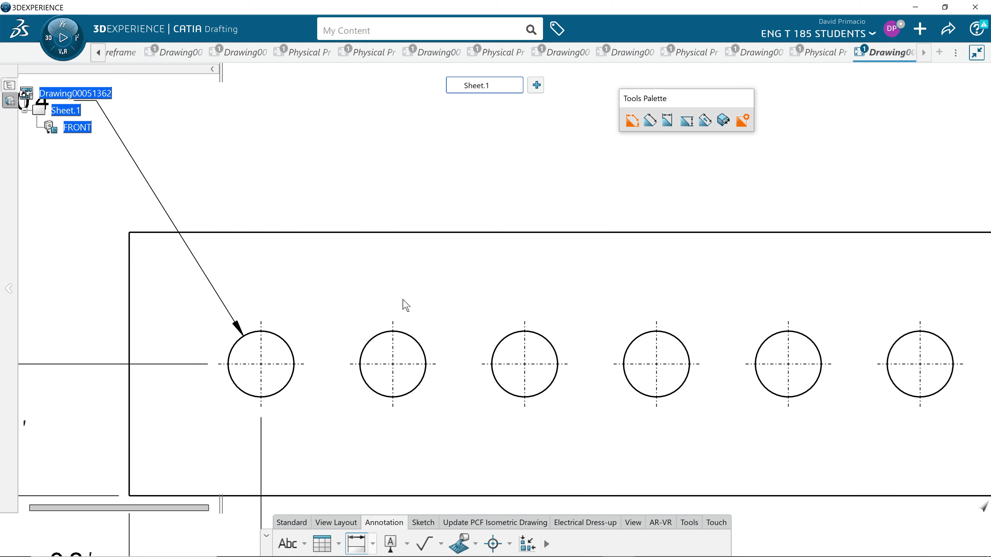
{"action": "left_click", "coordinate": [262, 331]}
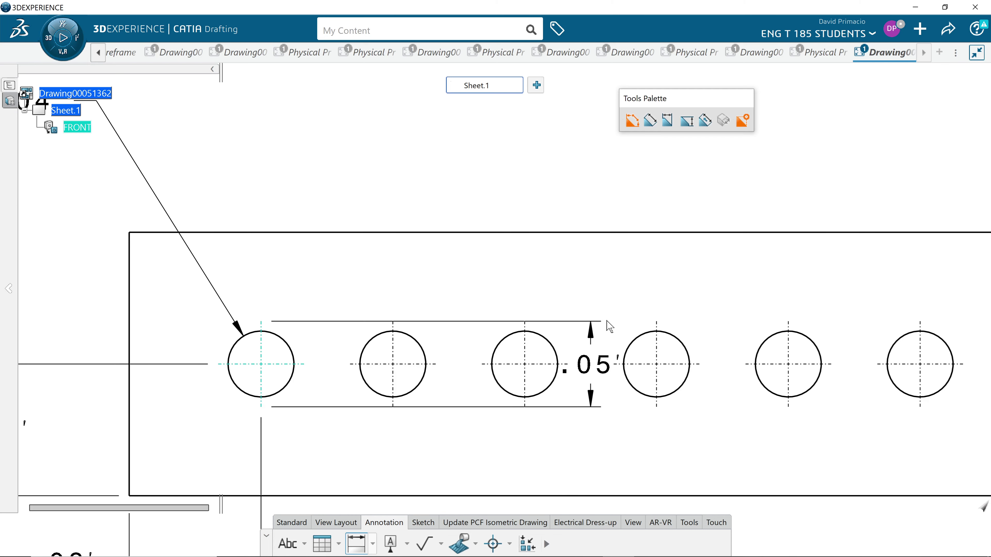
{"action": "mouse_move", "coordinate": [608, 328]}
{"action": "middle_mouse_down"}
{"action": "mouse_move", "coordinate": [5, 374]}
{"action": "mouse_move", "coordinate": [622, 387]}
{"action": "middle_mouse_up"}
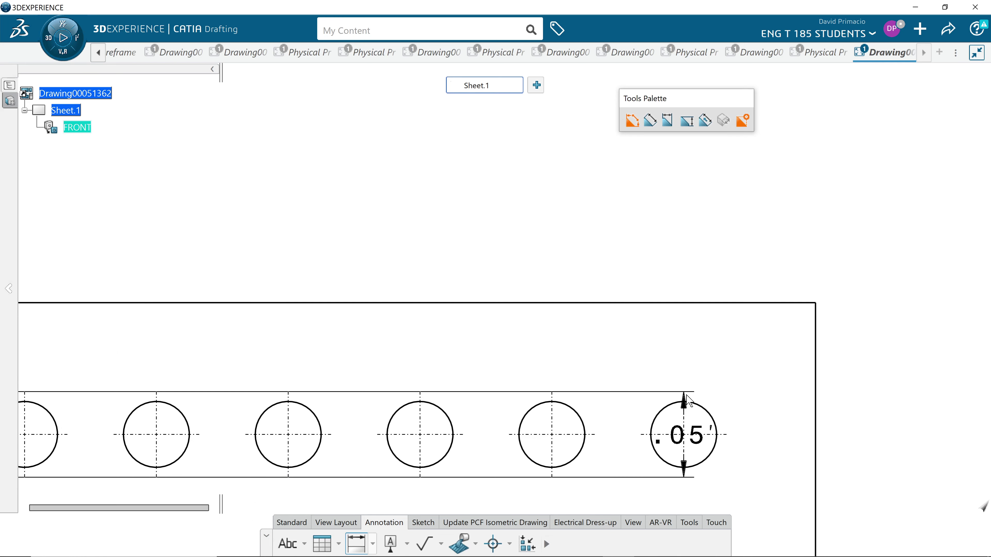
{"action": "mouse_move", "coordinate": [686, 400]}
{"action": "middle_mouse_down"}
{"action": "mouse_move", "coordinate": [398, 378]}
{"action": "mouse_move", "coordinate": [401, 365]}
{"action": "middle_mouse_up"}
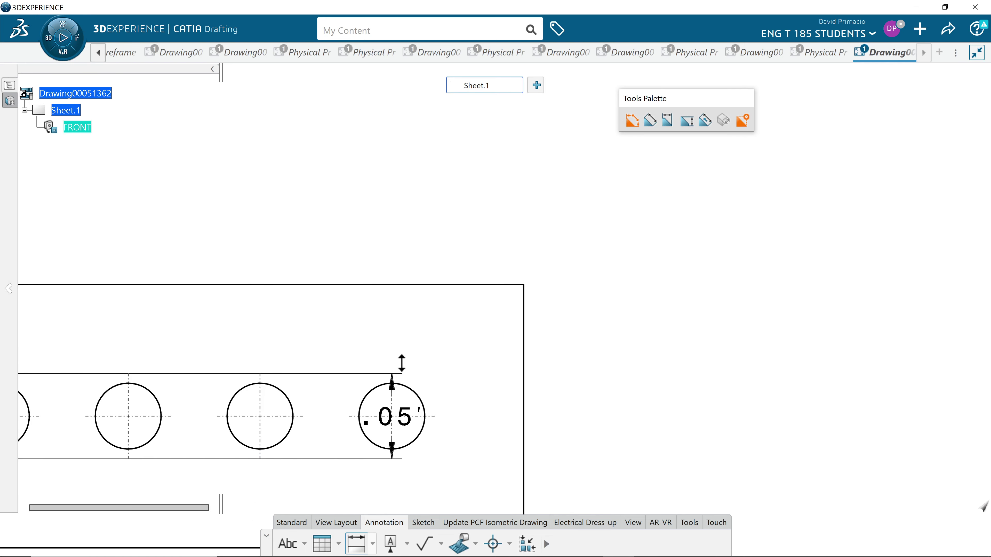
{"action": "scroll", "coordinate": [400, 364], "scroll_direction": "up", "scroll_amount": 5}
{"action": "scroll", "coordinate": [352, 374], "scroll_direction": "down", "scroll_amount": 8}
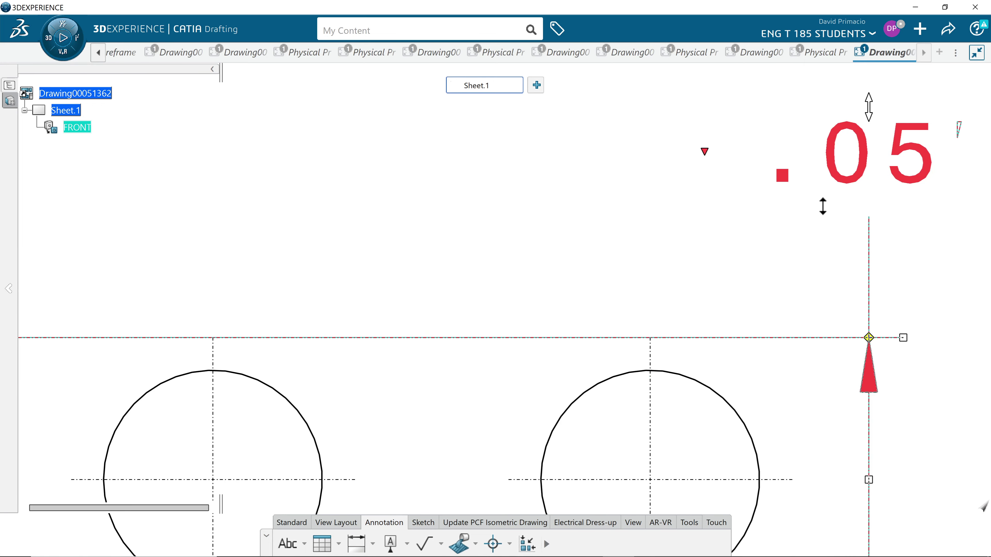
{"action": "mouse_move", "coordinate": [456, 500]}
{"action": "middle_mouse_down"}
{"action": "mouse_move", "coordinate": [535, 453]}
{"action": "mouse_move", "coordinate": [532, 443]}
{"action": "middle_mouse_up"}
Dimension the spacing from the first hole's centerline to the last hole's centerline
{"action": "key", "text": "Escape"}
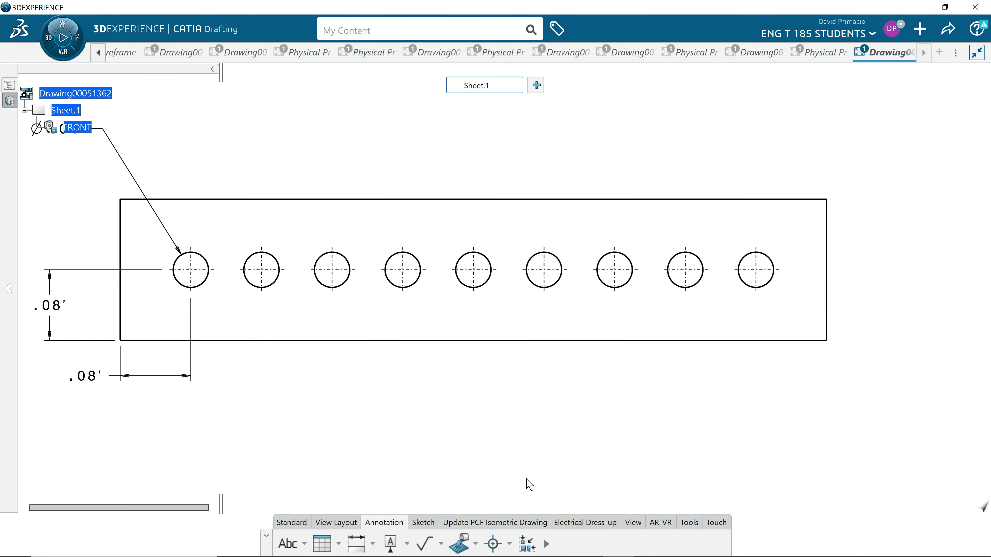
{"action": "left_click", "coordinate": [356, 543]}
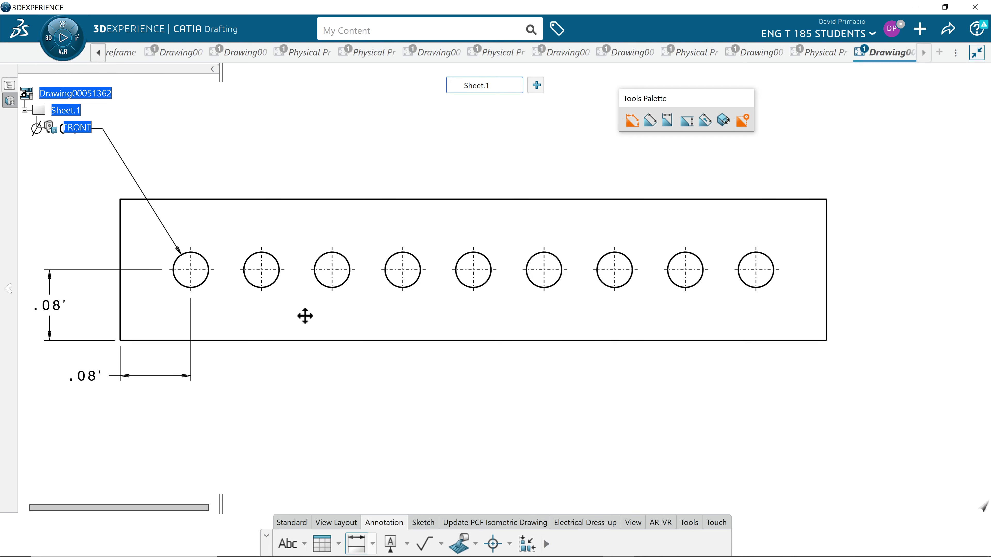
{"action": "mouse_move", "coordinate": [305, 316]}
{"action": "middle_mouse_down"}
{"action": "mouse_move", "coordinate": [381, 326]}
{"action": "mouse_move", "coordinate": [155, 310]}
{"action": "mouse_move", "coordinate": [535, 314]}
{"action": "middle_mouse_up"}
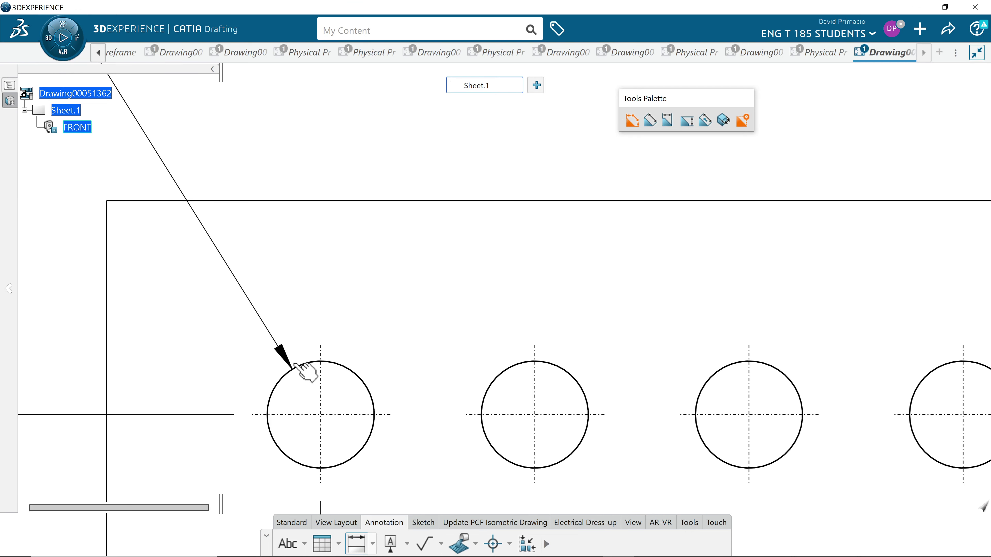
{"action": "left_click", "coordinate": [321, 352]}
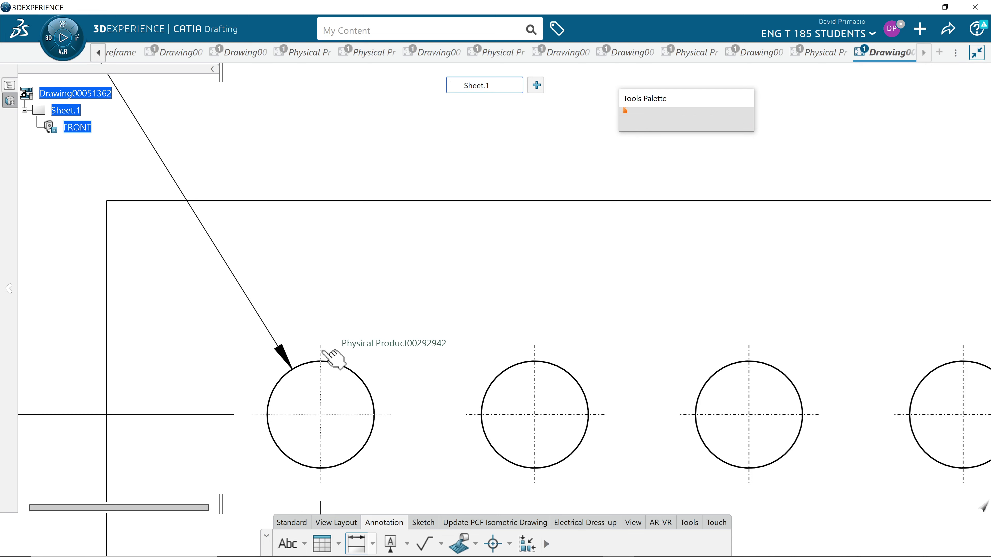
{"action": "middle_click_drag", "start_coordinate": [559, 343], "coordinate": [226, 348]}
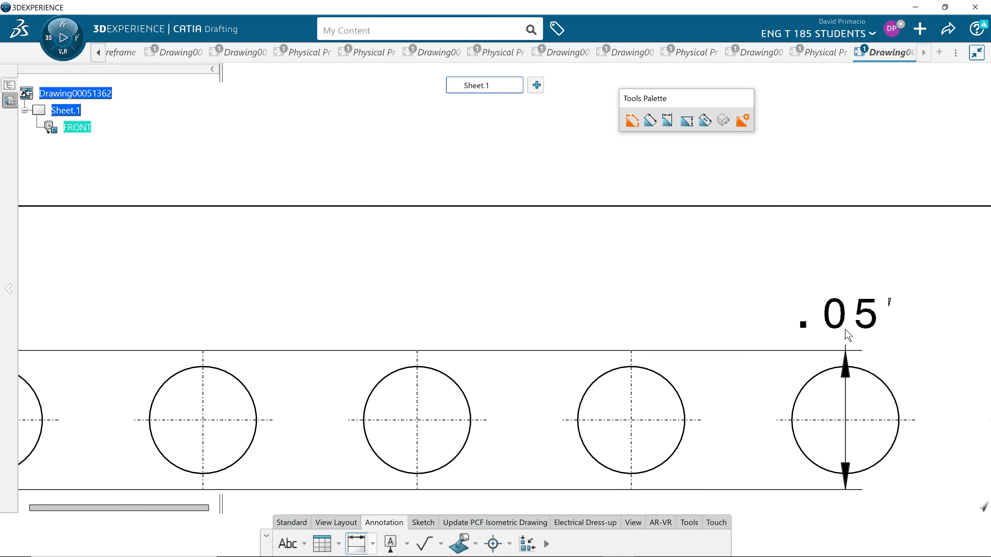
{"action": "middle_click_drag", "start_coordinate": [436, 307], "coordinate": [199, 331]}
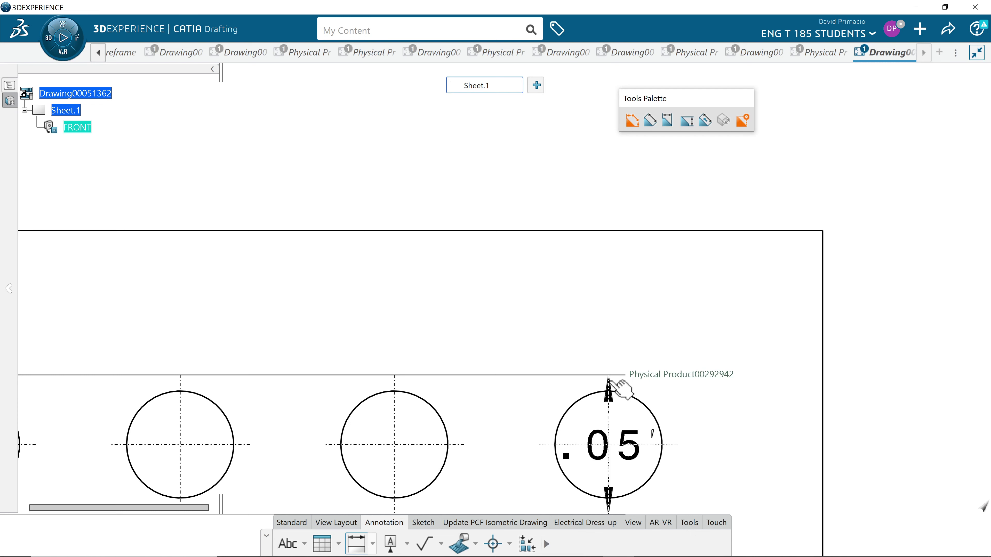
{"action": "left_click", "coordinate": [614, 383]}
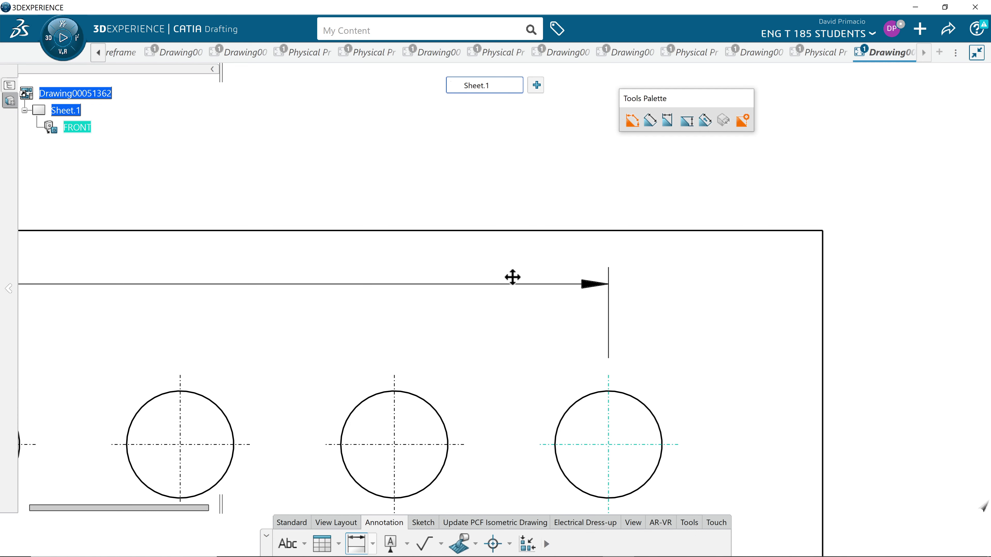
Drag the .67 spacing dimension into line with the .08 edge dimension
{"action": "mouse_move", "coordinate": [513, 277]}
{"action": "middle_mouse_down"}
{"action": "mouse_move", "coordinate": [571, 338]}
{"action": "mouse_move", "coordinate": [558, 425]}
{"action": "mouse_move", "coordinate": [562, 390]}
{"action": "mouse_move", "coordinate": [637, 365]}
{"action": "middle_mouse_up"}
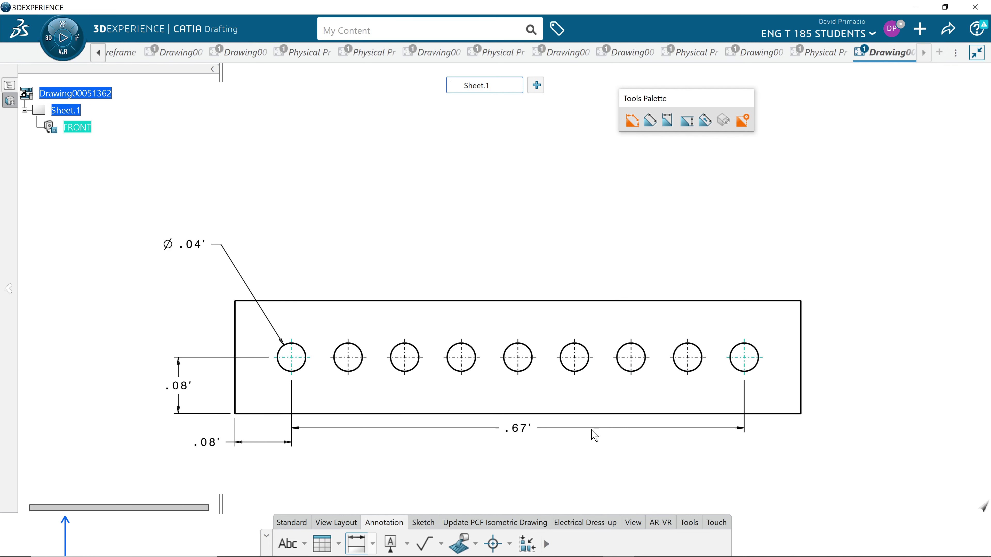
{"action": "left_click_drag", "start_coordinate": [588, 438], "coordinate": [585, 439]}
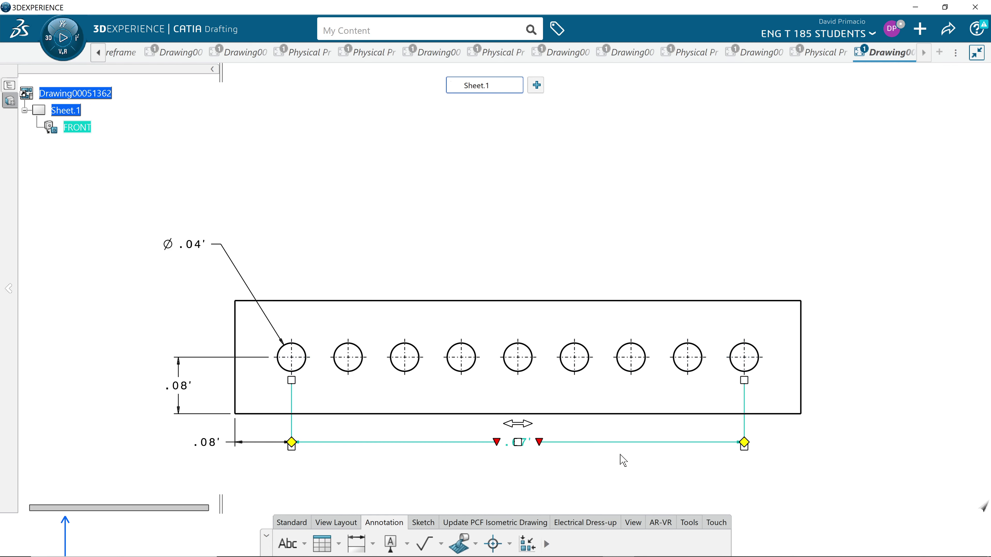
{"action": "left_click", "coordinate": [885, 410]}
{"action": "mouse_move", "coordinate": [884, 410]}
{"action": "middle_mouse_down"}
{"action": "mouse_move", "coordinate": [869, 327]}
{"action": "mouse_move", "coordinate": [866, 345]}
{"action": "middle_mouse_up"}
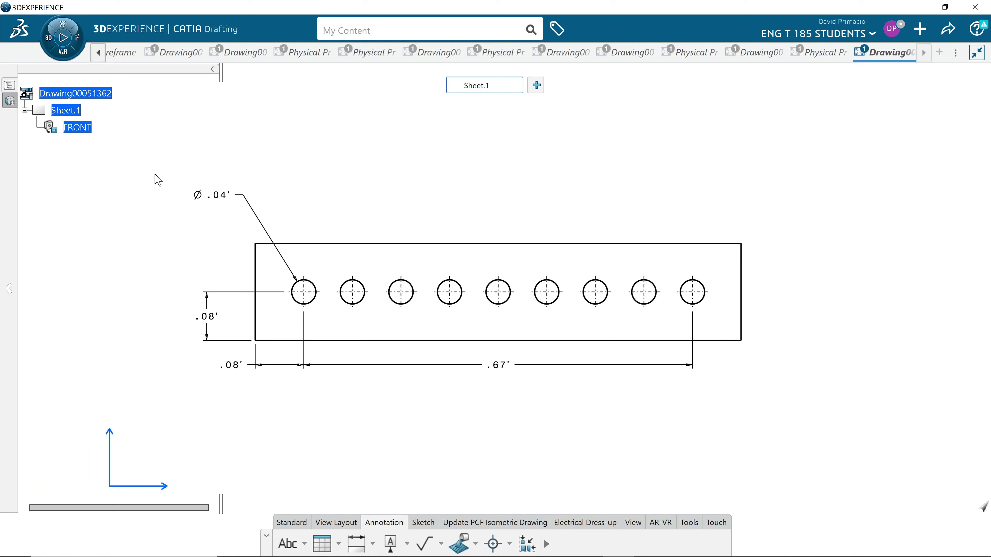
Change all selected dimensions to the NUM.DINC decimal-inch format
{"action": "mouse_move", "coordinate": [139, 158]}
{"action": "left_mouse_down"}
{"action": "mouse_move", "coordinate": [897, 422]}
{"action": "mouse_move", "coordinate": [668, 436]}
{"action": "mouse_move", "coordinate": [807, 392]}
{"action": "left_mouse_up"}
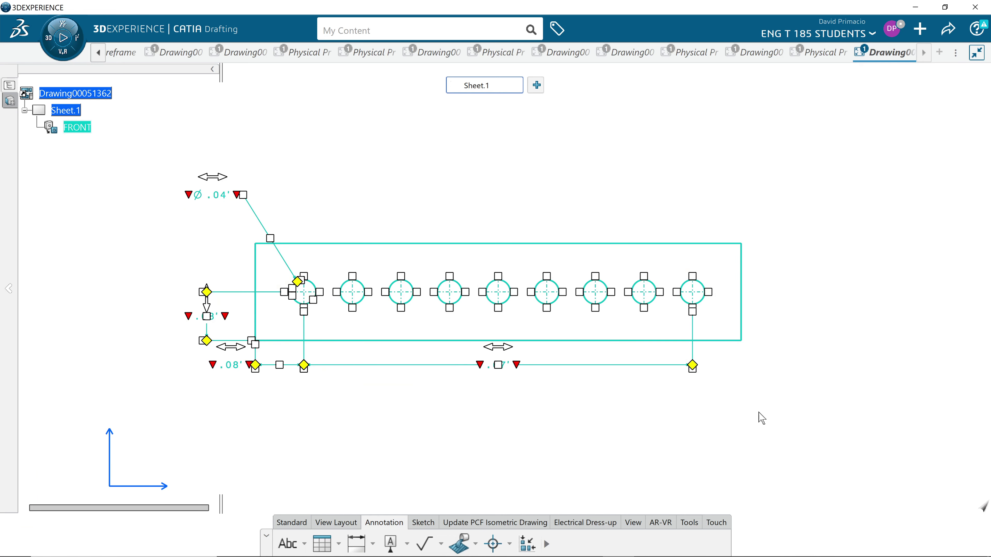
{"action": "right_click", "coordinate": [600, 367]}
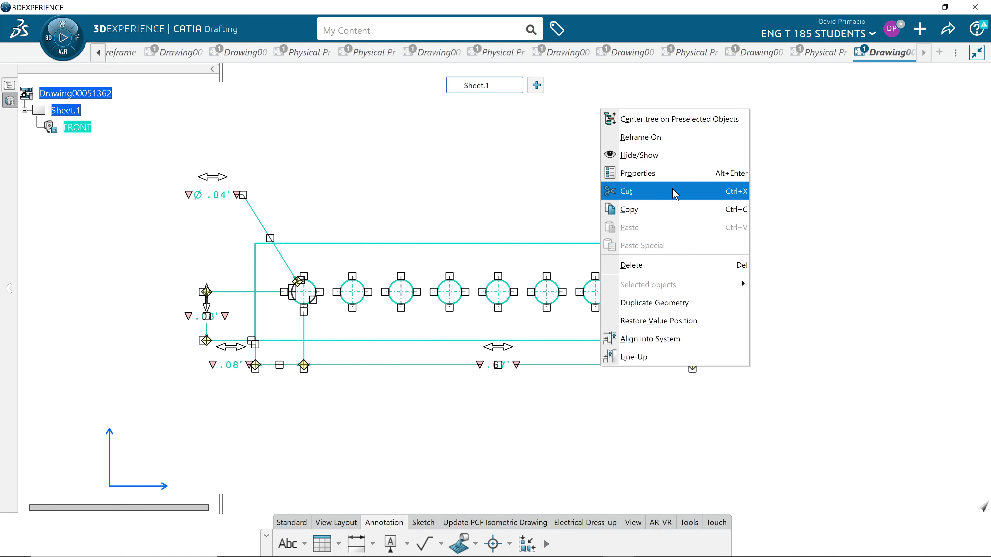
{"action": "left_click", "coordinate": [673, 179]}
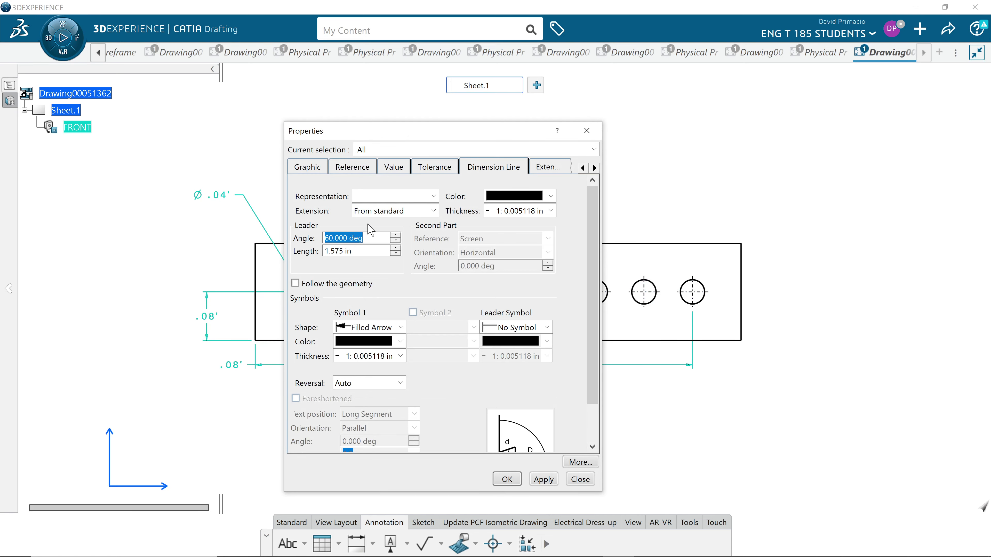
{"action": "left_click", "coordinate": [393, 168]}
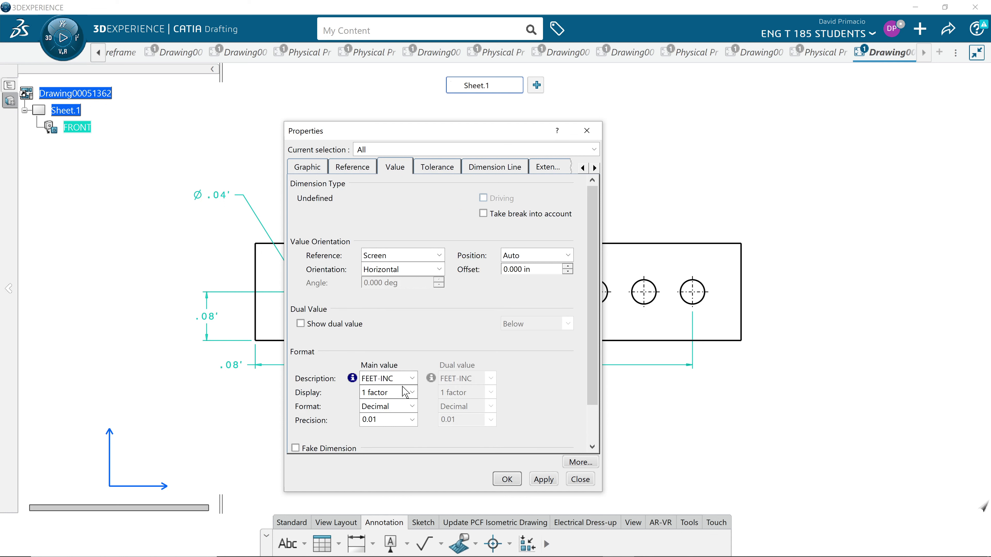
{"action": "left_click", "coordinate": [411, 378]}
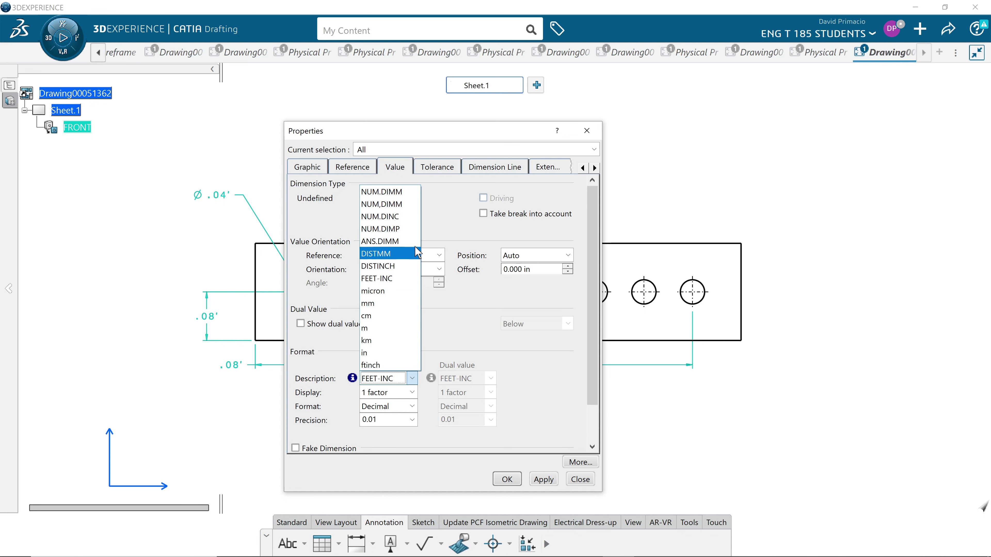
{"action": "left_click", "coordinate": [414, 216]}
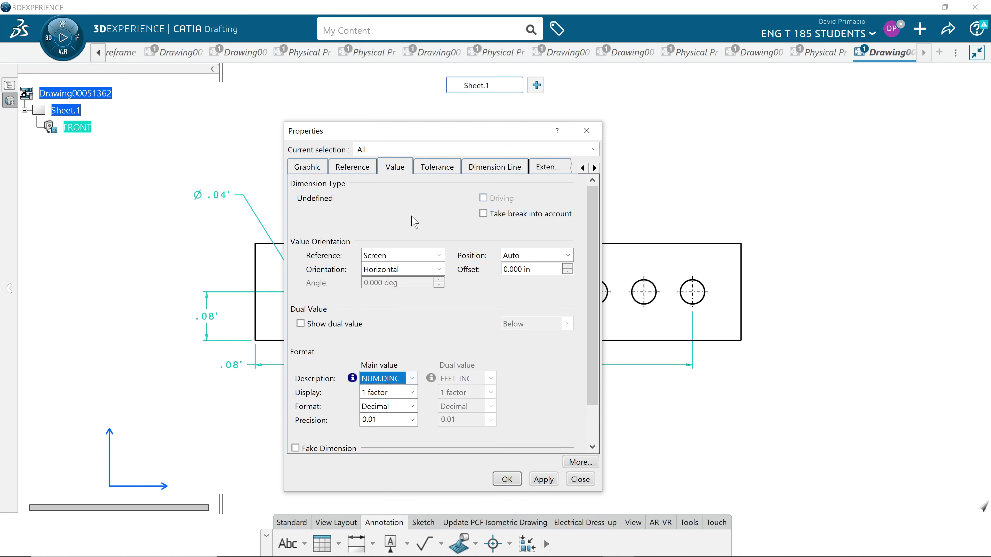
{"action": "left_click", "coordinate": [507, 479]}
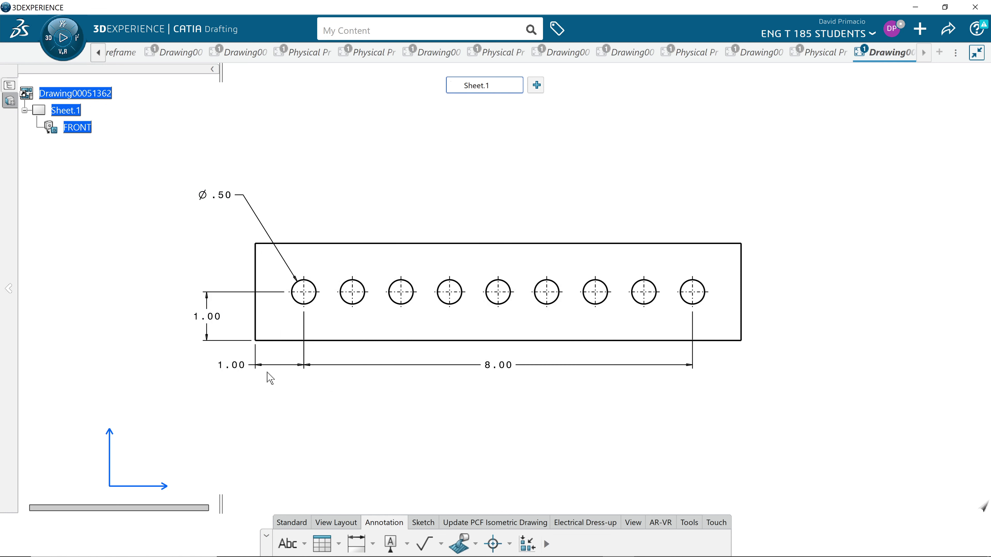
Add the prefix 9X before the Ø.50 hole diameter callout
{"action": "mouse_move", "coordinate": [521, 424]}
{"action": "middle_mouse_down"}
{"action": "mouse_move", "coordinate": [538, 405]}
{"action": "mouse_move", "coordinate": [531, 412]}
{"action": "mouse_move", "coordinate": [615, 410]}
{"action": "mouse_move", "coordinate": [528, 398]}
{"action": "mouse_move", "coordinate": [559, 433]}
{"action": "middle_mouse_up"}
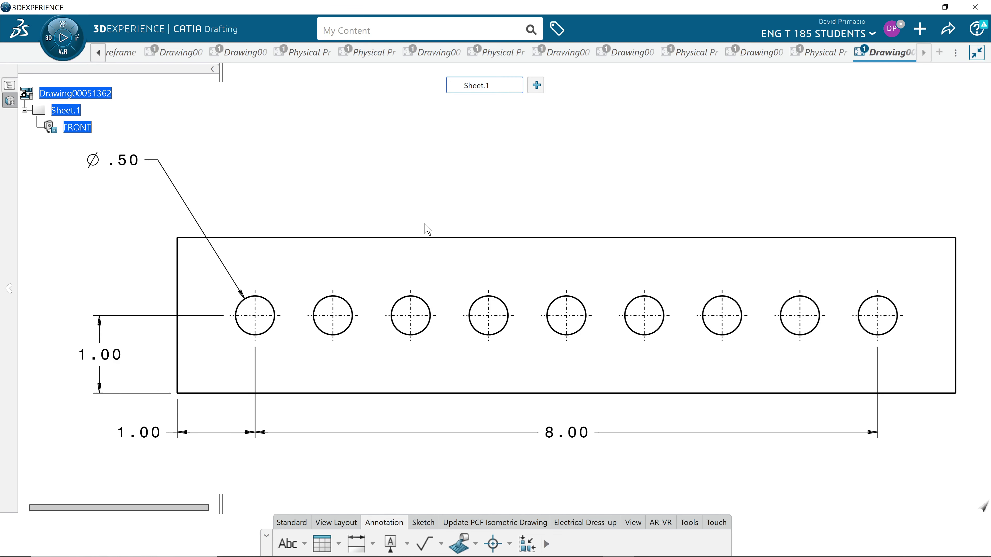
{"action": "scroll", "coordinate": [427, 229], "scroll_direction": "down", "scroll_amount": 3}
{"action": "middle_click_drag", "start_coordinate": [482, 248], "coordinate": [306, 258]}
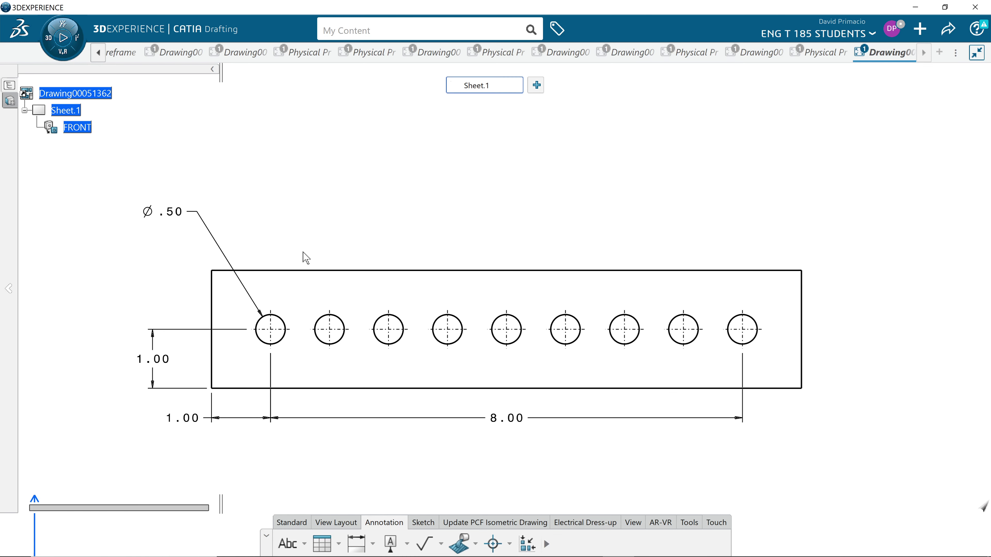
{"action": "left_click", "coordinate": [193, 221]}
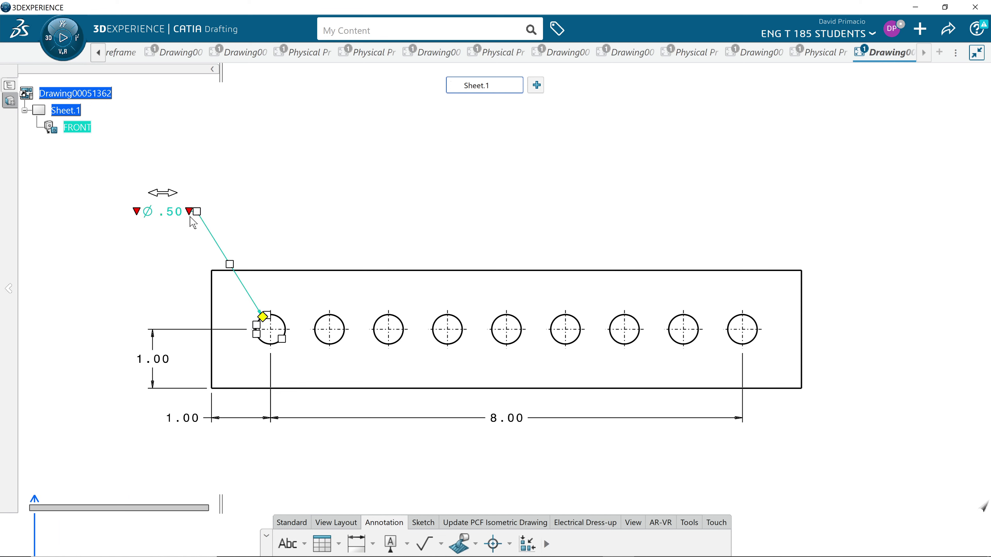
{"action": "left_click", "coordinate": [138, 211]}
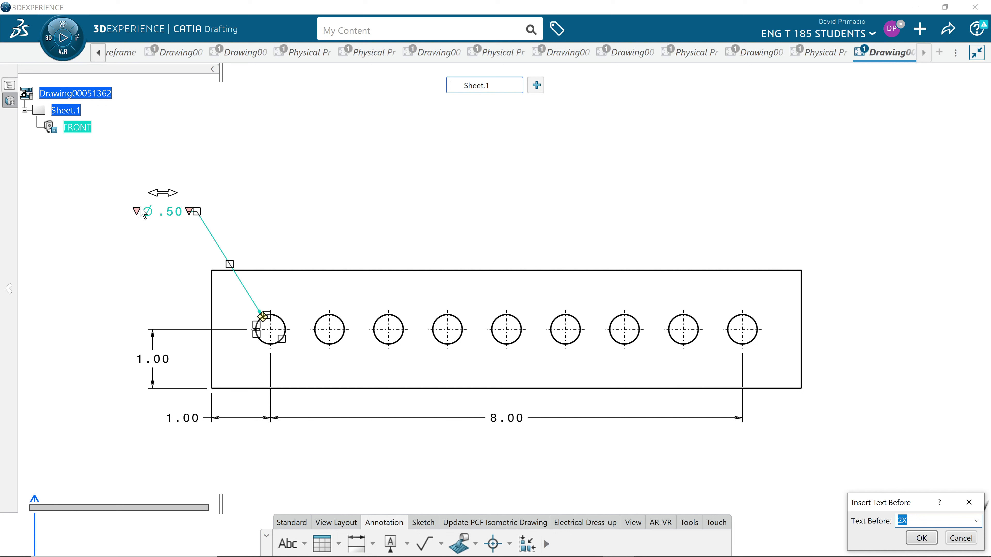
{"action": "type", "text": "9"}
{"action": "key", "text": "Return"}
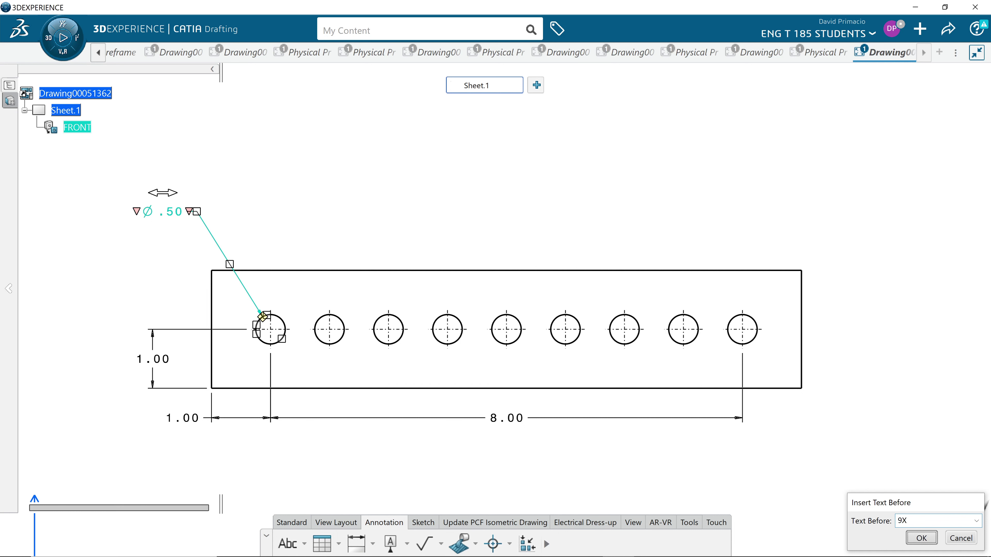
{"action": "left_click", "coordinate": [129, 293]}
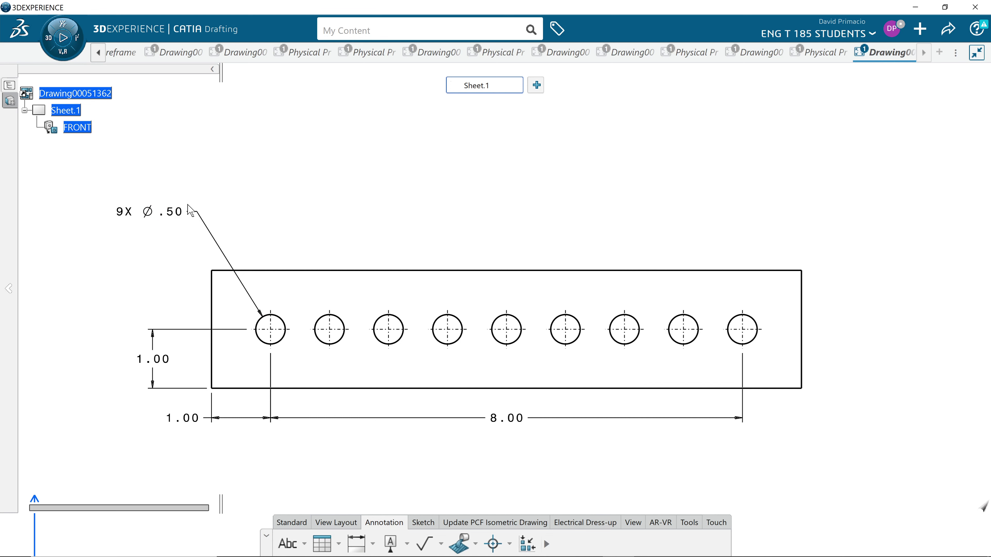
Append the text 'Equal Space' after the 8.00 spacing dimension value
{"action": "left_click", "coordinate": [527, 417]}
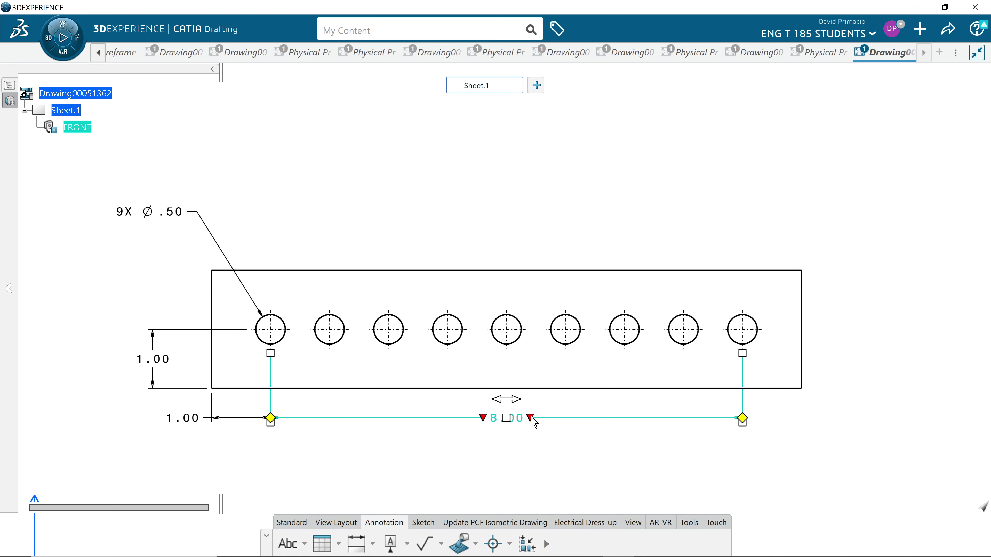
{"action": "left_click", "coordinate": [530, 418]}
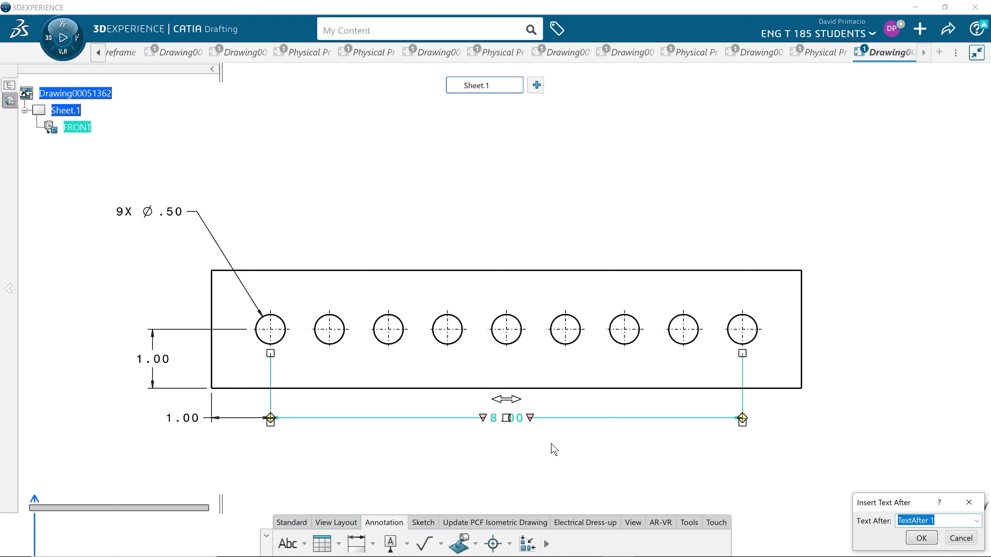
{"action": "type", "text": "E"}
{"action": "type", "text": "qual Space"}
{"action": "key", "text": "Return"}
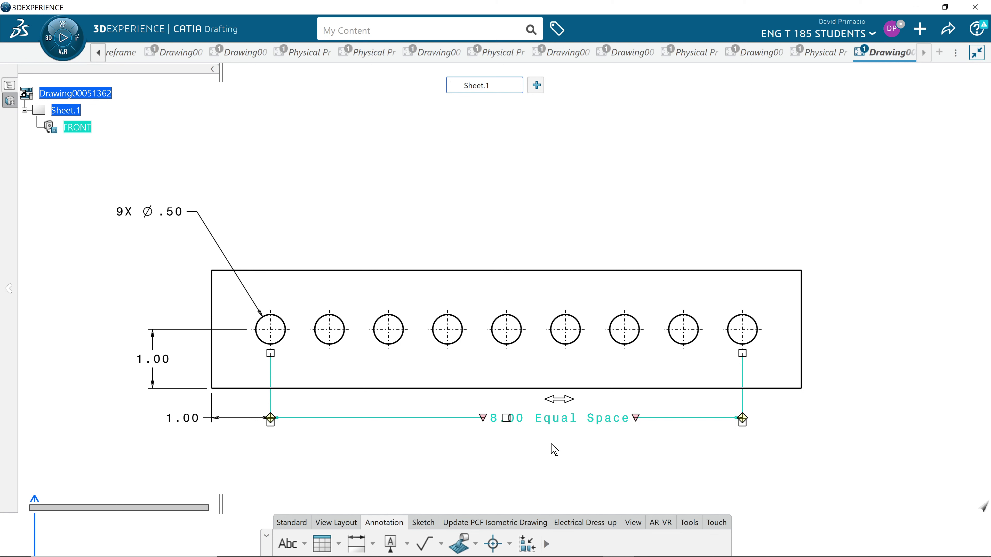
{"action": "left_click", "coordinate": [554, 449]}
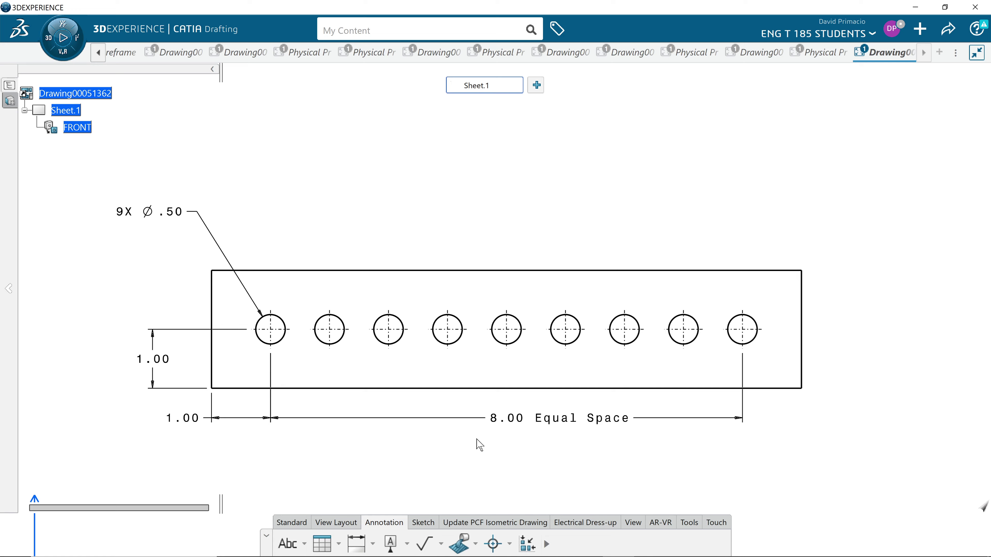
Open the 8.00 dimension's properties and value editor, then close both unchanged
{"action": "left_click", "coordinate": [570, 420]}
{"action": "right_click", "coordinate": [570, 421]}
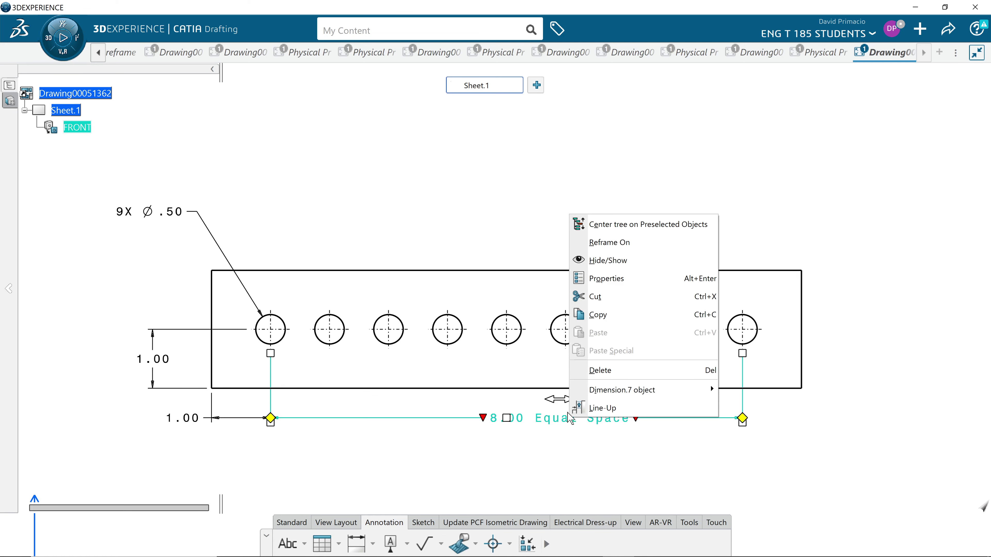
{"action": "left_click", "coordinate": [607, 278]}
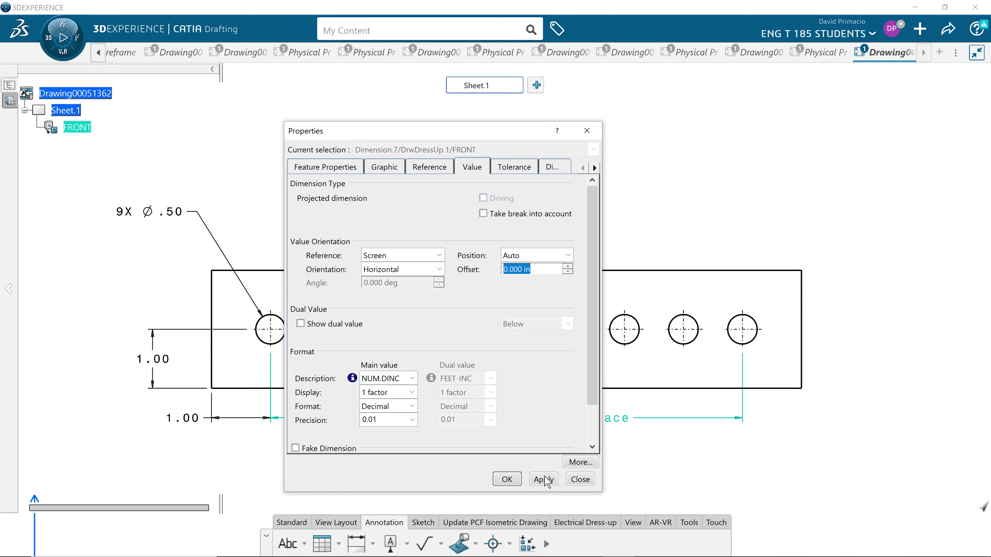
{"action": "left_click", "coordinate": [581, 479]}
{"action": "double_click", "coordinate": [573, 421]}
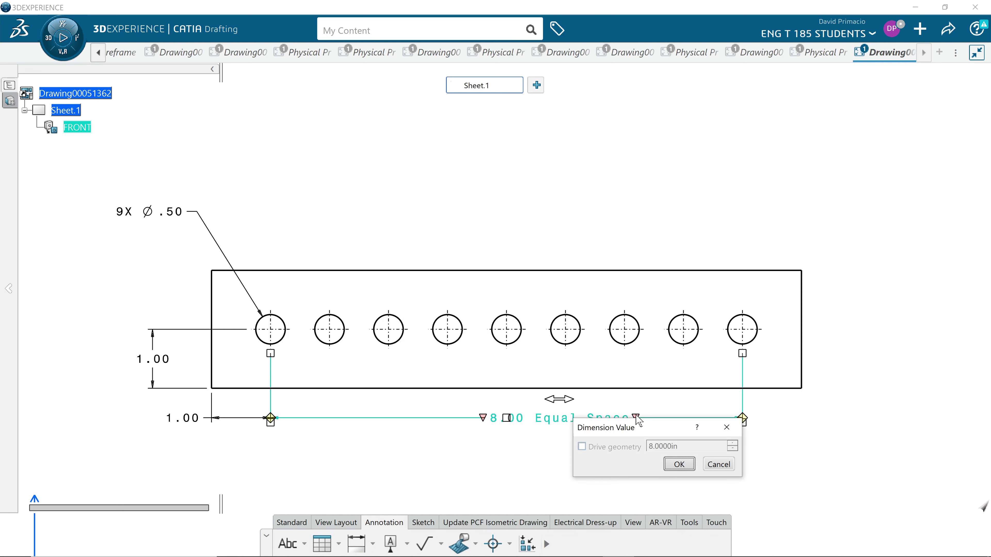
{"action": "left_click", "coordinate": [719, 465]}
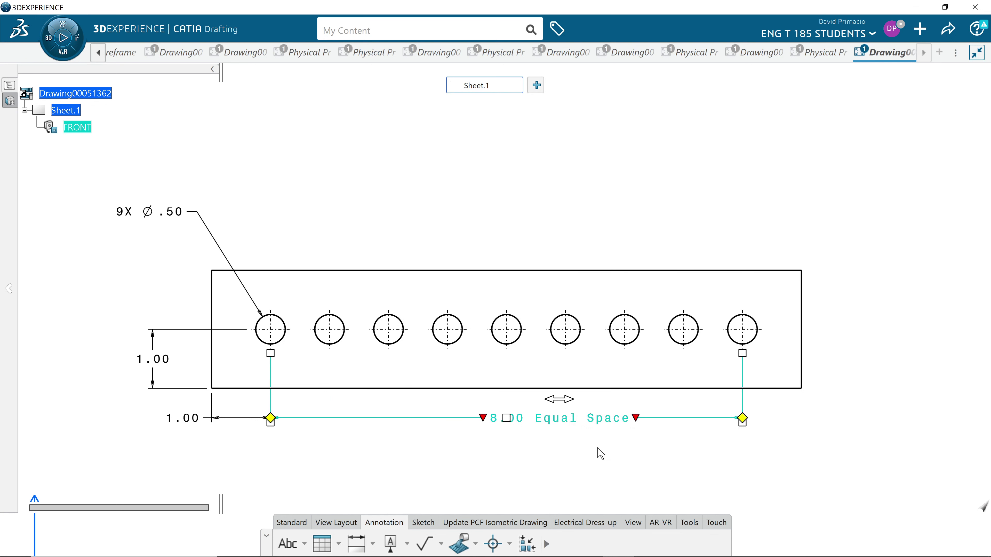
Replace the 8.00 dimension's 'Equal Space' suffix with 'EQ SP'
{"action": "left_click", "coordinate": [637, 424]}
{"action": "left_click", "coordinate": [636, 419]}
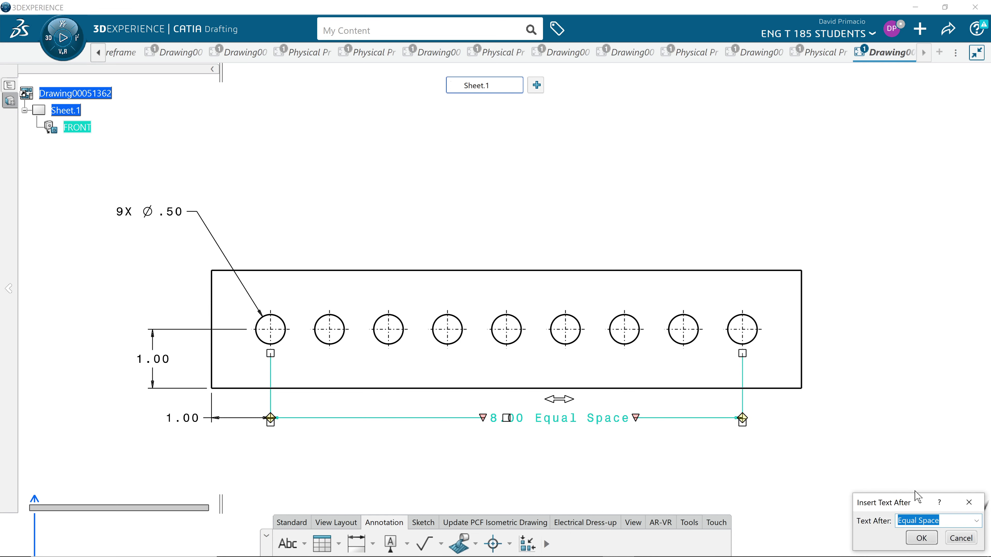
{"action": "key", "text": "Caps_Lock"}
{"action": "type", "text": "EQ SP"}
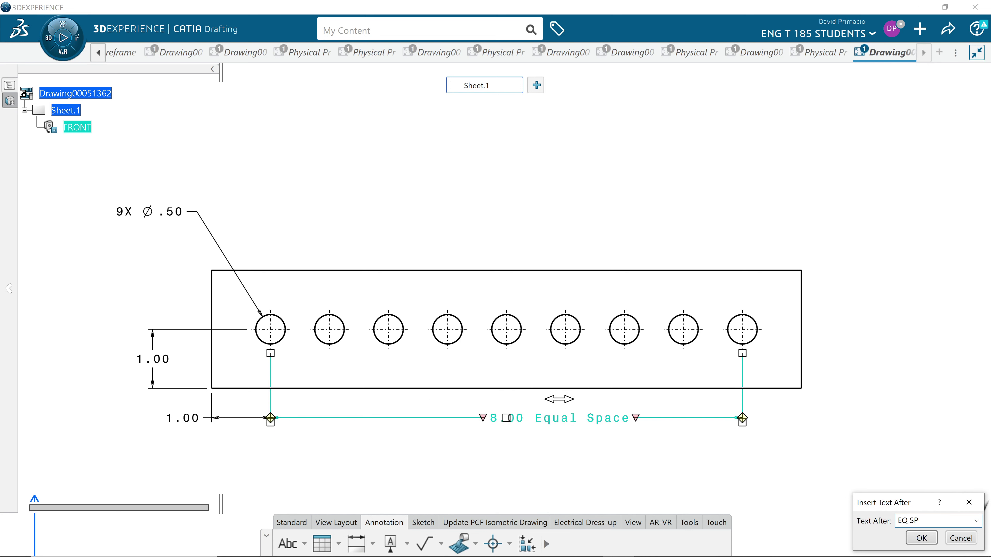
{"action": "key", "text": "Return"}
{"action": "left_click", "coordinate": [489, 492]}
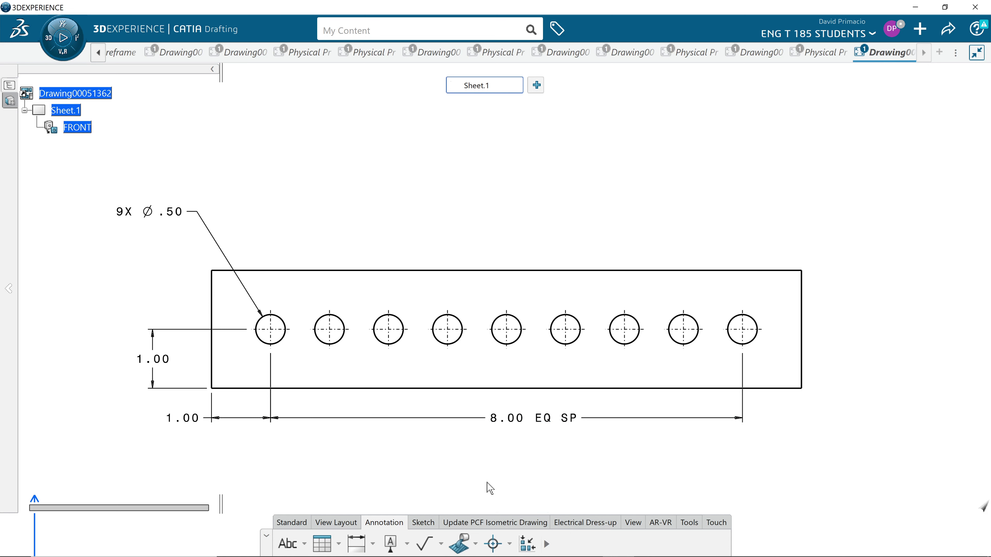
{"action": "mouse_move", "coordinate": [488, 484]}
{"action": "middle_mouse_down"}
{"action": "mouse_move", "coordinate": [486, 423]}
{"action": "mouse_move", "coordinate": [496, 410]}
{"action": "mouse_move", "coordinate": [445, 445]}
{"action": "mouse_move", "coordinate": [451, 473]}
{"action": "middle_mouse_up"}
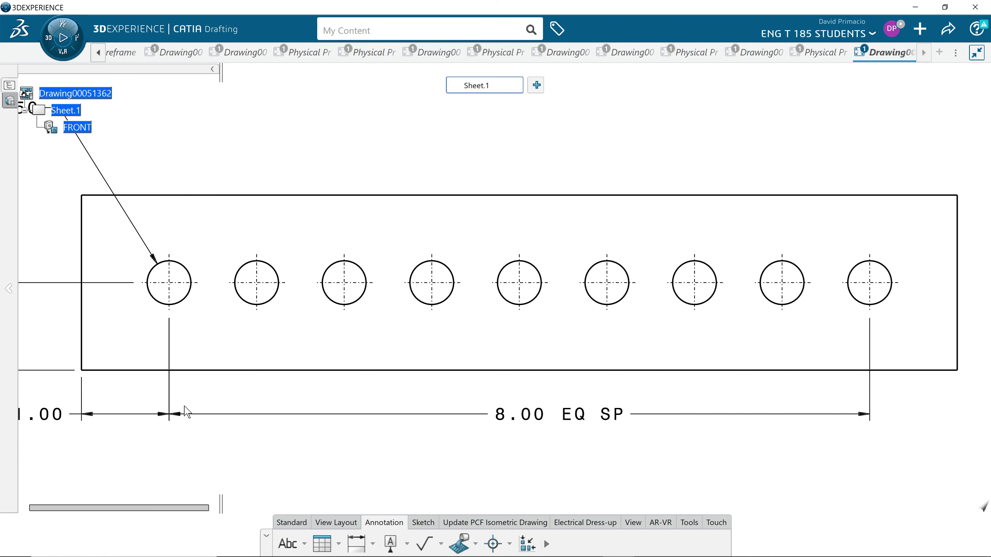
{"action": "scroll", "coordinate": [380, 404], "scroll_direction": "down", "scroll_amount": 5}
{"action": "scroll", "coordinate": [376, 425], "scroll_direction": "up", "scroll_amount": 2}
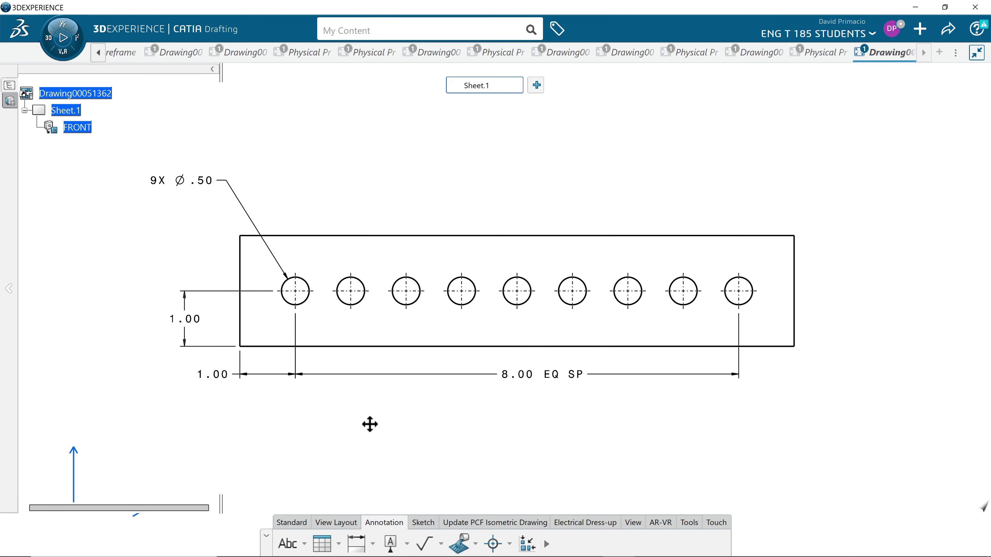
{"action": "scroll", "coordinate": [375, 446], "scroll_direction": "up", "scroll_amount": 3}
{"action": "scroll", "coordinate": [380, 456], "scroll_direction": "down", "scroll_amount": 1}
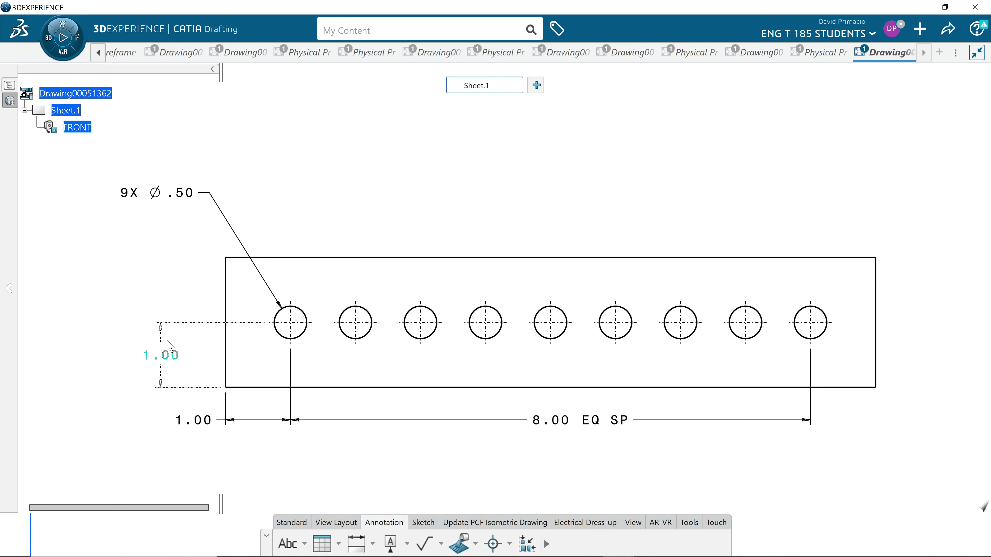
{"action": "mouse_move", "coordinate": [403, 484]}
{"action": "middle_mouse_down"}
{"action": "mouse_move", "coordinate": [401, 449]}
{"action": "mouse_move", "coordinate": [390, 453]}
{"action": "mouse_move", "coordinate": [407, 449]}
{"action": "mouse_move", "coordinate": [404, 438]}
{"action": "mouse_move", "coordinate": [417, 454]}
{"action": "middle_mouse_up"}
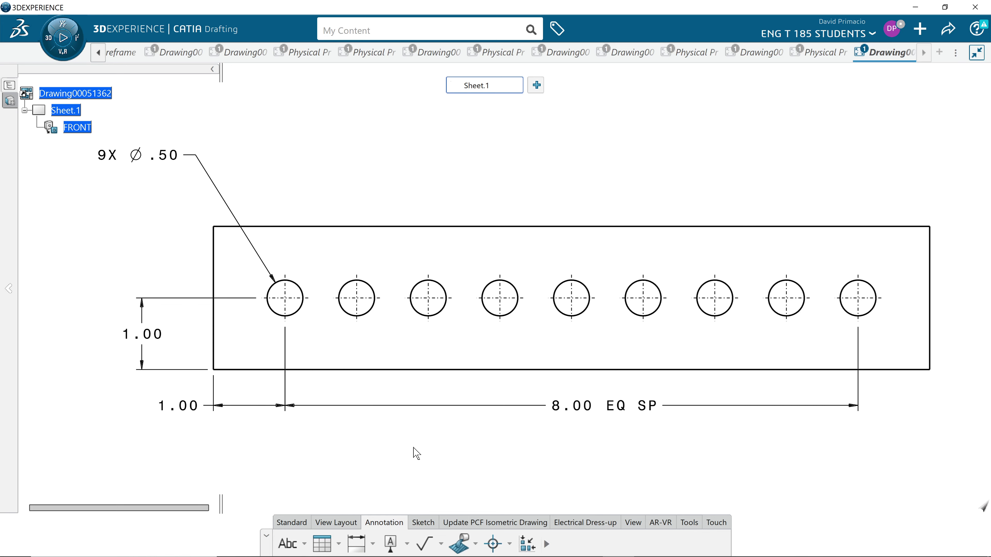